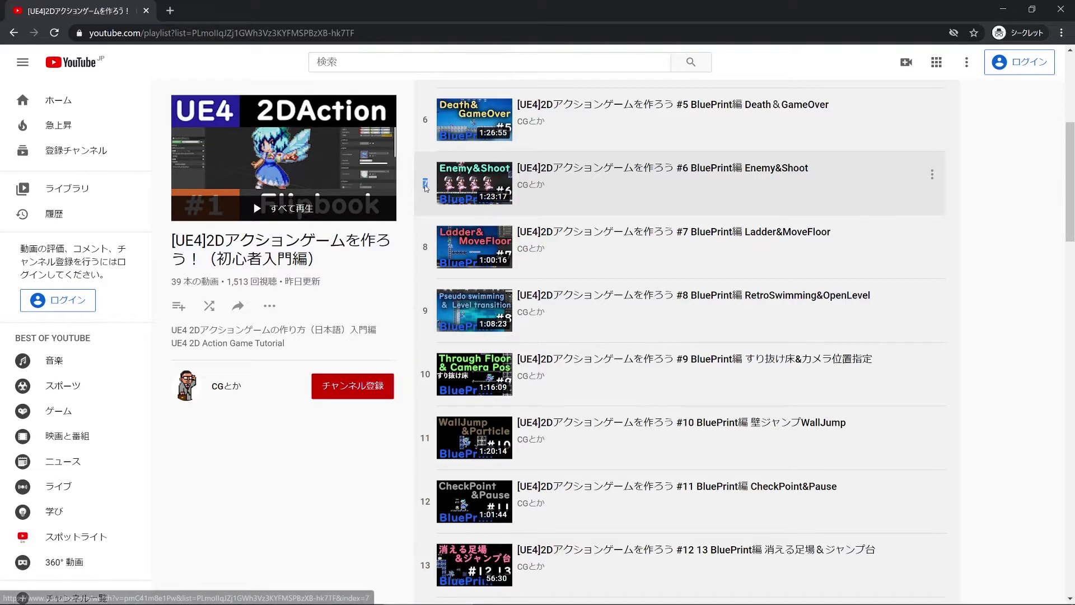
Browse the UE4 2DAction tutorial playlist and return to the BP_Enemy_Tewi event graph.
{"action": "left_click_drag", "start_coordinate": [425, 183], "coordinate": [428, 187]}
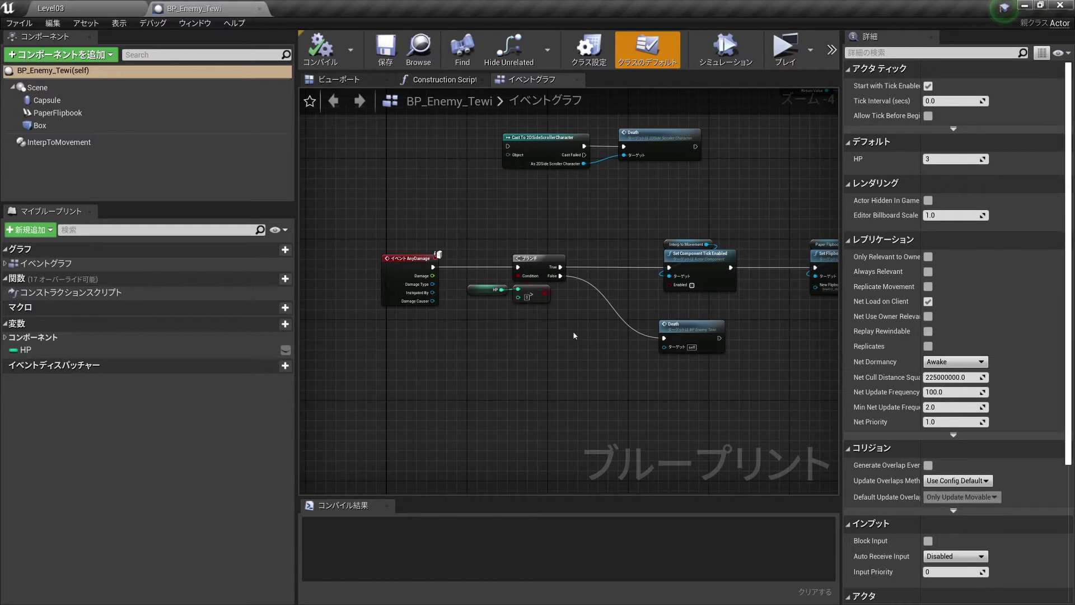
{"action": "scroll", "coordinate": [563, 324], "scroll_direction": "down", "scroll_amount": 3}
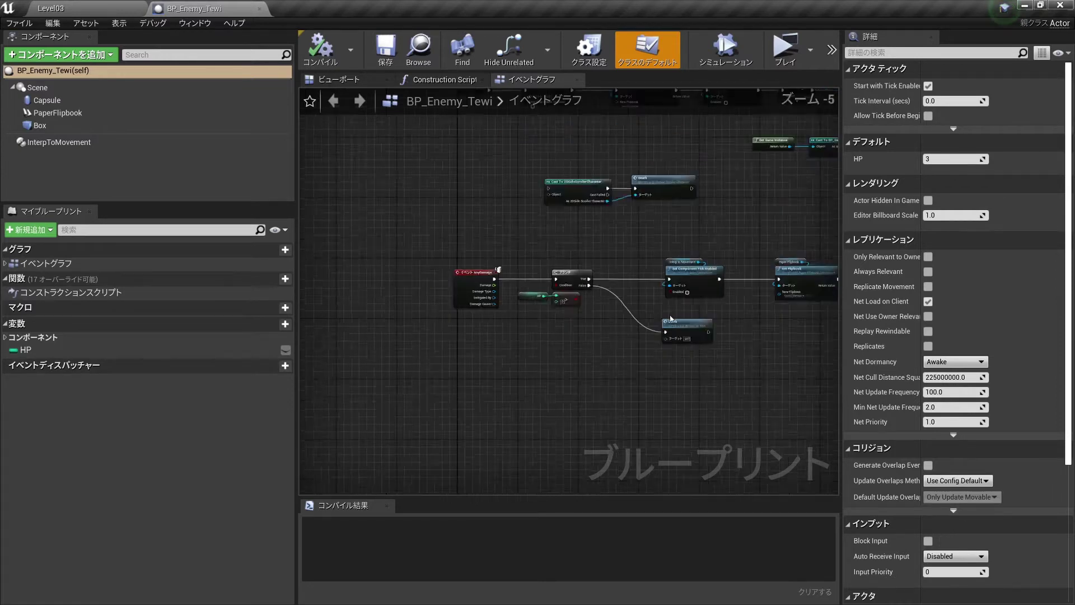
{"action": "scroll", "coordinate": [687, 307], "scroll_direction": "up", "scroll_amount": 4}
{"action": "scroll", "coordinate": [520, 296], "scroll_direction": "down", "scroll_amount": 1}
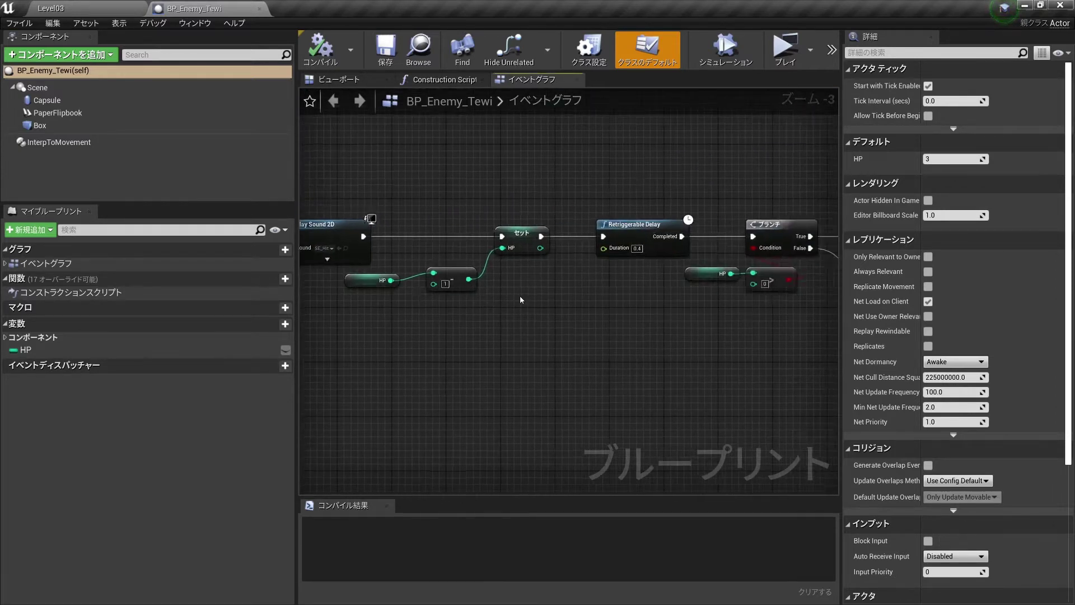
{"action": "scroll", "coordinate": [576, 297], "scroll_direction": "down", "scroll_amount": 1}
{"action": "scroll", "coordinate": [483, 294], "scroll_direction": "down", "scroll_amount": 1}
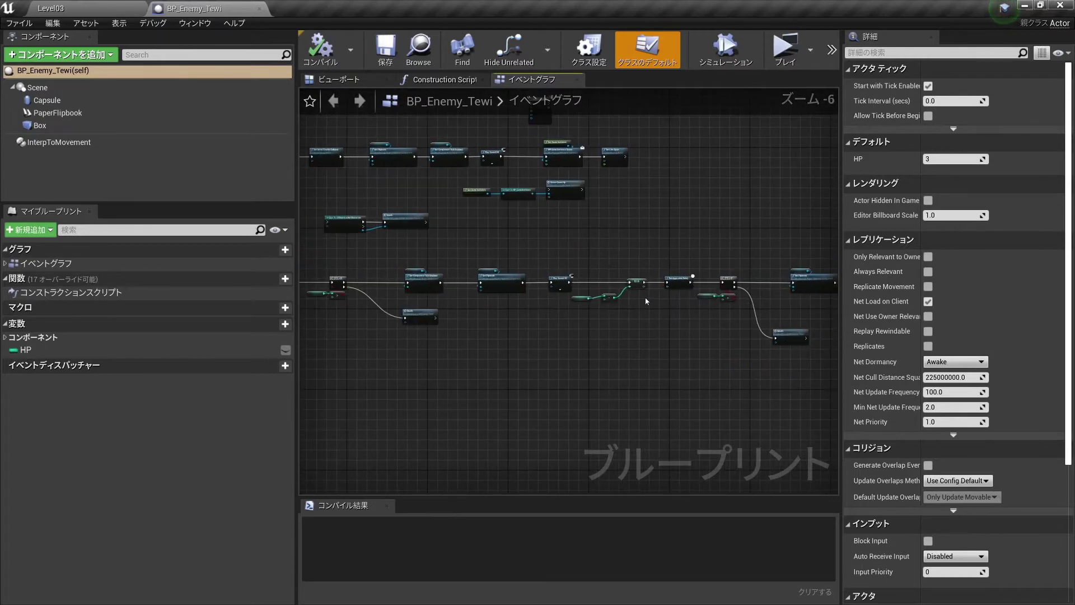
{"action": "scroll", "coordinate": [508, 303], "scroll_direction": "up", "scroll_amount": 3}
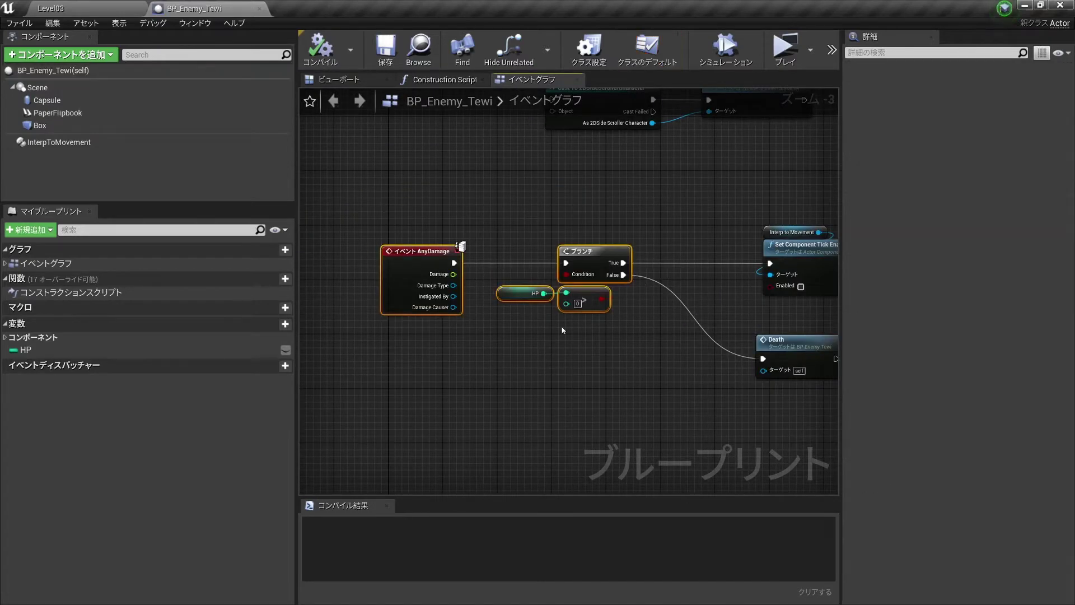
{"action": "left_click", "coordinate": [92, 8]}
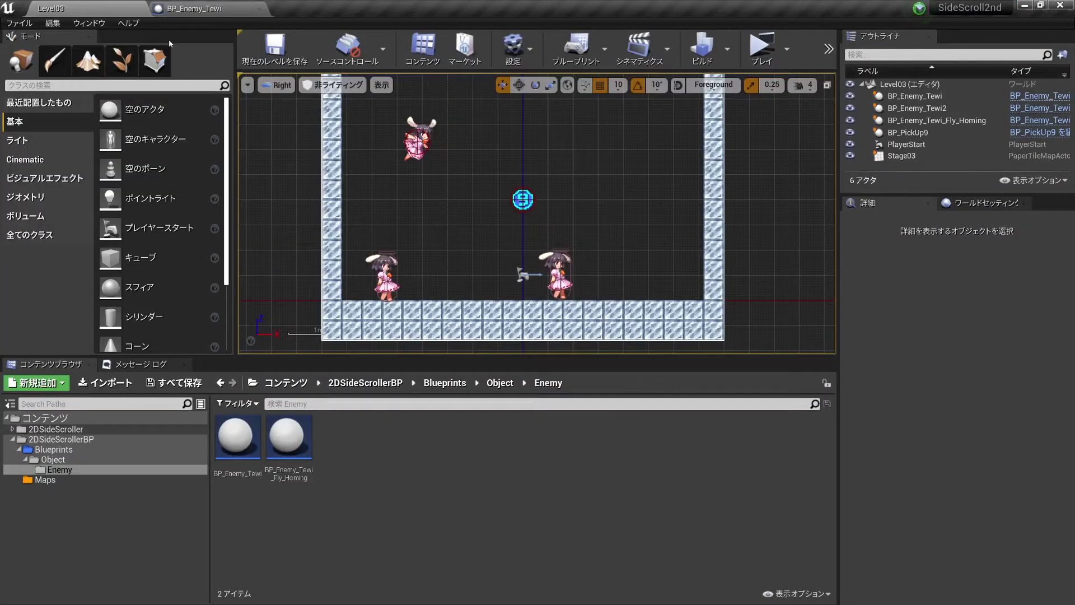
{"action": "left_click", "coordinate": [237, 440]}
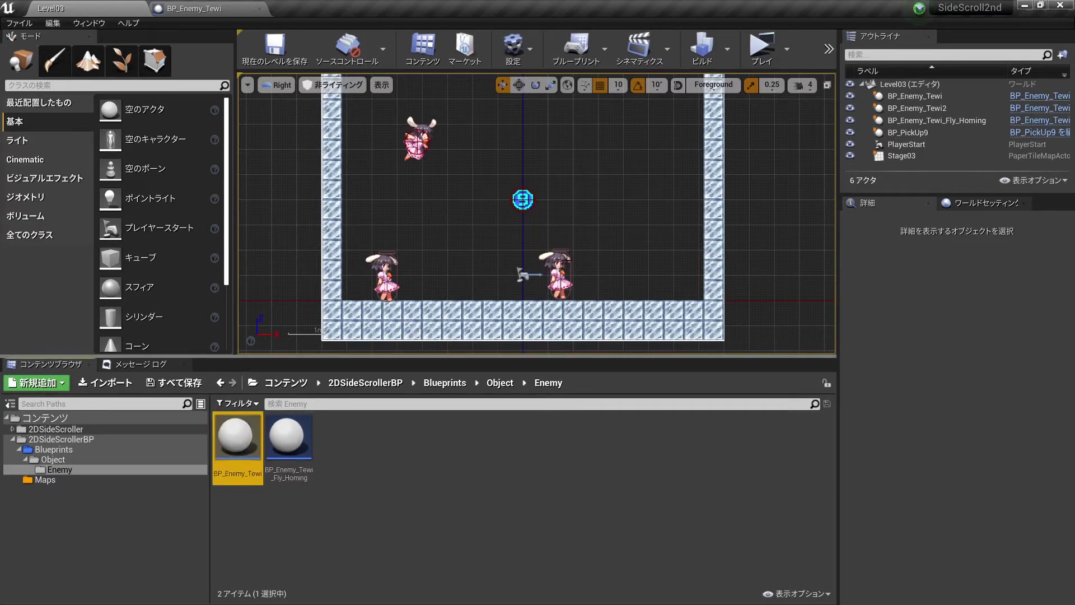
{"action": "double_click", "coordinate": [559, 269]}
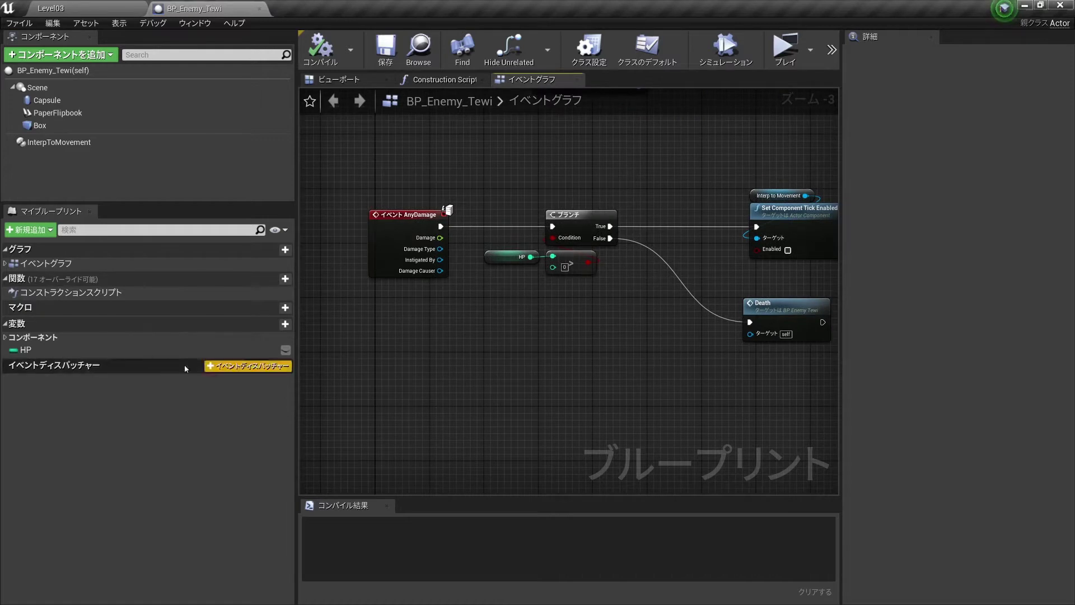
Change the HP variable's type from Integer to Float and confirm the change.
{"action": "left_click", "coordinate": [42, 348]}
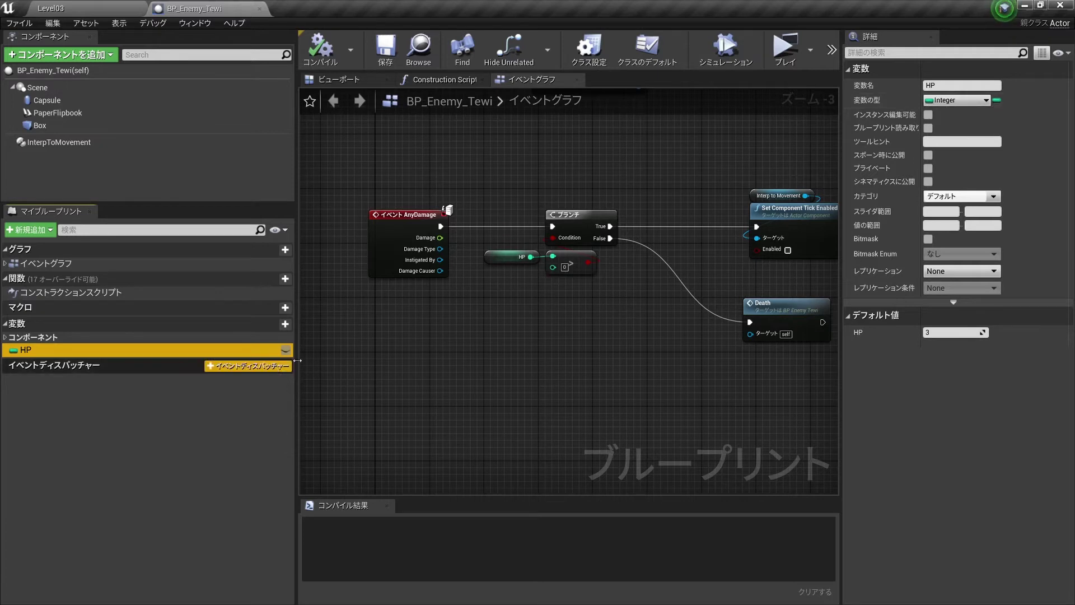
{"action": "left_click", "coordinate": [963, 103]}
{"action": "left_click", "coordinate": [832, 180]}
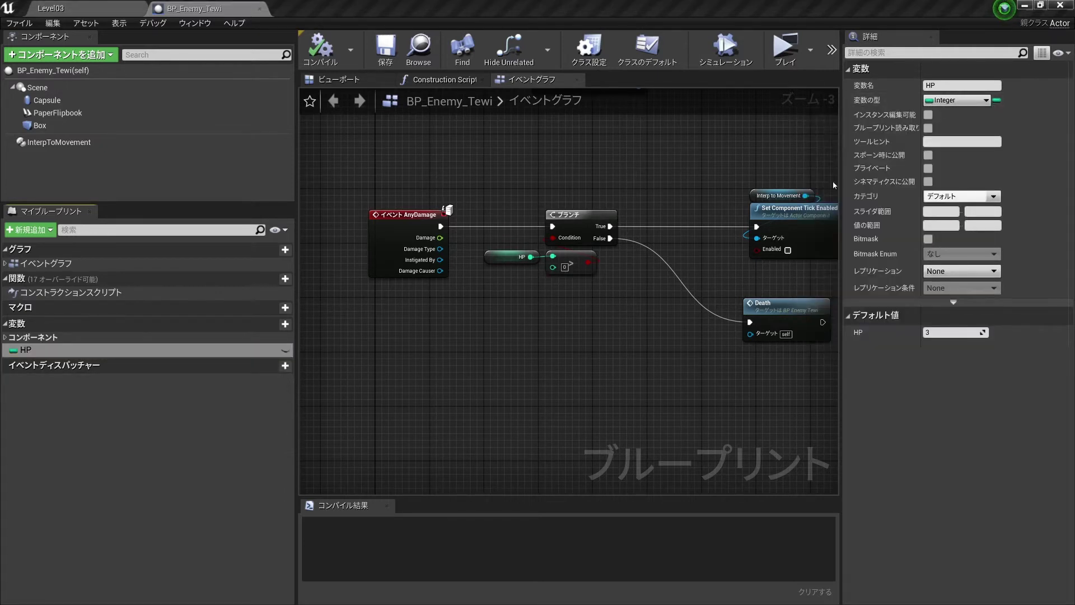
{"action": "left_click", "coordinate": [583, 343]}
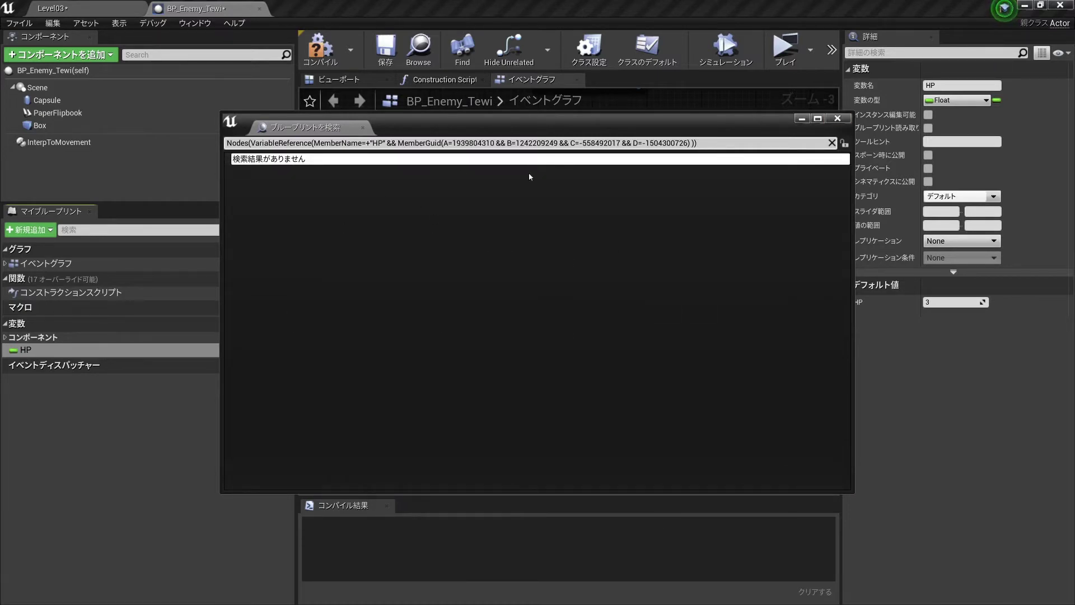
Close the Find in Blueprints results window and clear the graph selection.
{"action": "left_click_drag", "start_coordinate": [742, 124], "coordinate": [819, 129]}
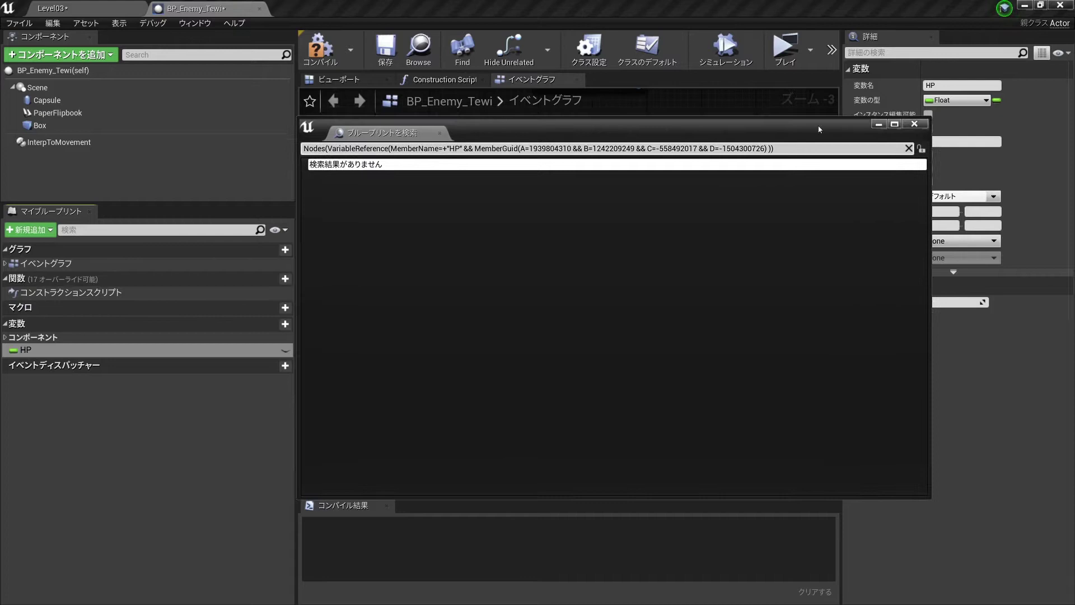
{"action": "left_click", "coordinate": [928, 125]}
{"action": "left_click", "coordinate": [914, 123]}
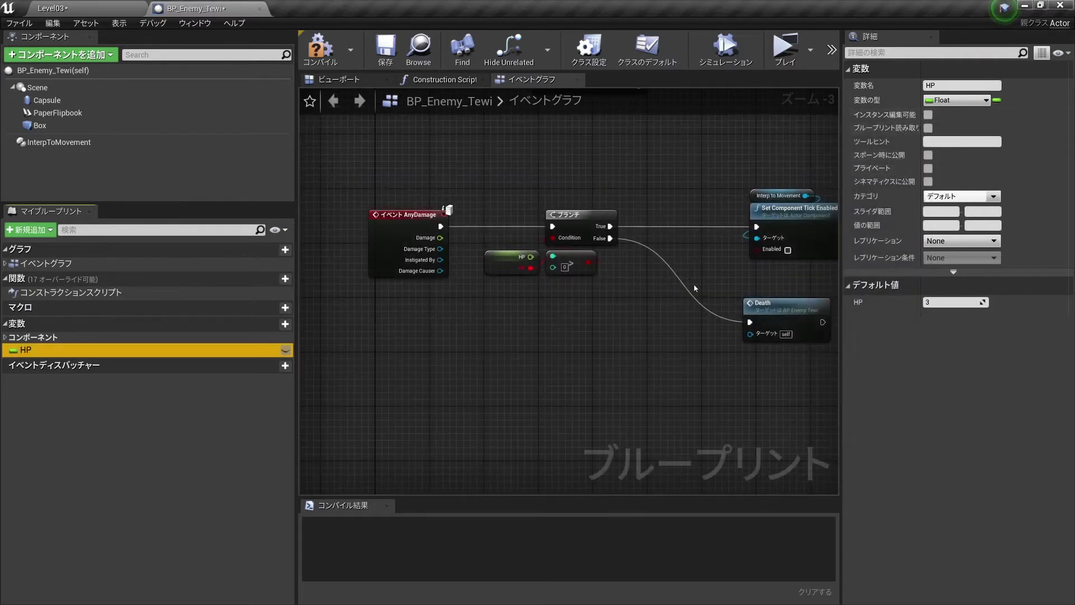
{"action": "left_click_drag", "start_coordinate": [640, 320], "coordinate": [550, 302]}
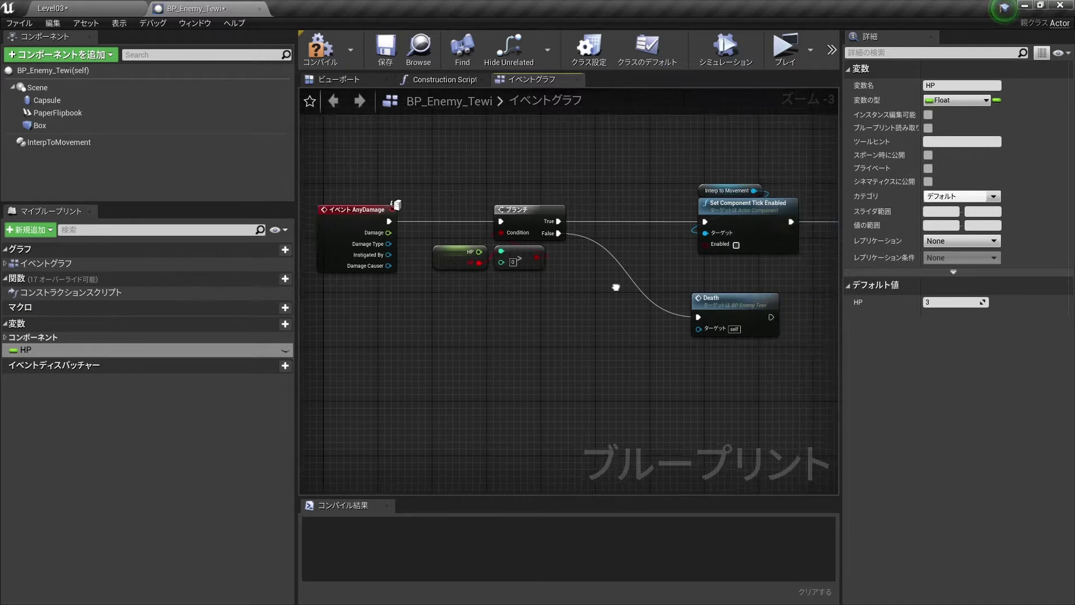
Box-select the nodes from Branch onward and move them right, opening space after AnyDamage.
{"action": "scroll", "coordinate": [527, 268], "scroll_direction": "down", "scroll_amount": 1}
{"action": "scroll", "coordinate": [565, 284], "scroll_direction": "down", "scroll_amount": 2}
{"action": "scroll", "coordinate": [565, 284], "scroll_direction": "up", "scroll_amount": 4}
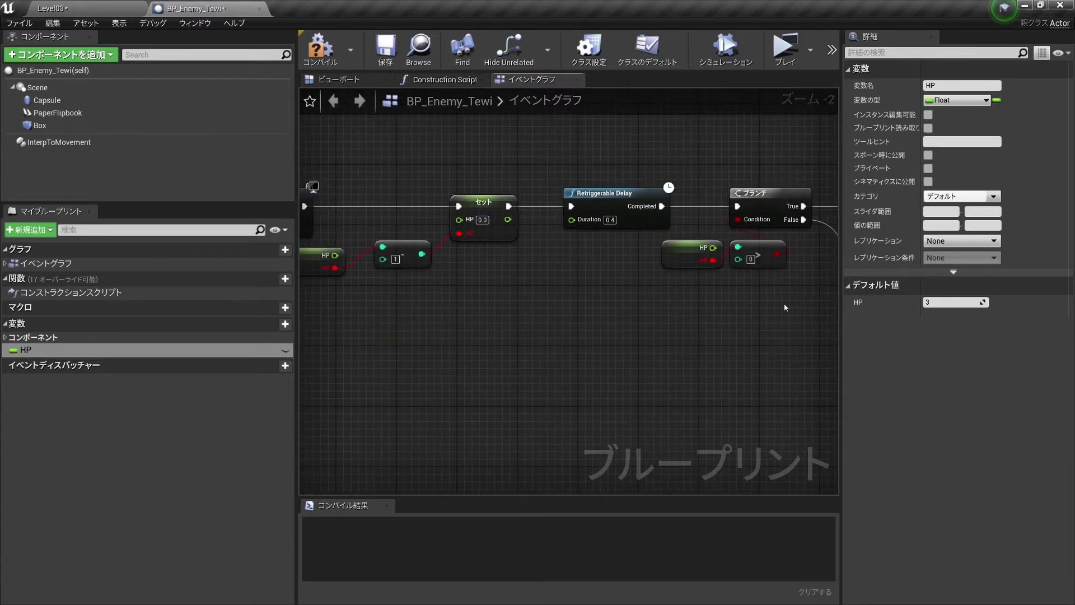
{"action": "left_click_drag", "start_coordinate": [786, 308], "coordinate": [656, 236]}
{"action": "mouse_move", "coordinate": [482, 263]}
{"action": "right_mouse_down"}
{"action": "mouse_move", "coordinate": [635, 264]}
{"action": "mouse_move", "coordinate": [667, 246]}
{"action": "right_mouse_up"}
{"action": "scroll", "coordinate": [635, 264], "scroll_direction": "down", "scroll_amount": 2}
{"action": "scroll", "coordinate": [602, 244], "scroll_direction": "down", "scroll_amount": 2}
{"action": "scroll", "coordinate": [666, 246], "scroll_direction": "up", "scroll_amount": 1}
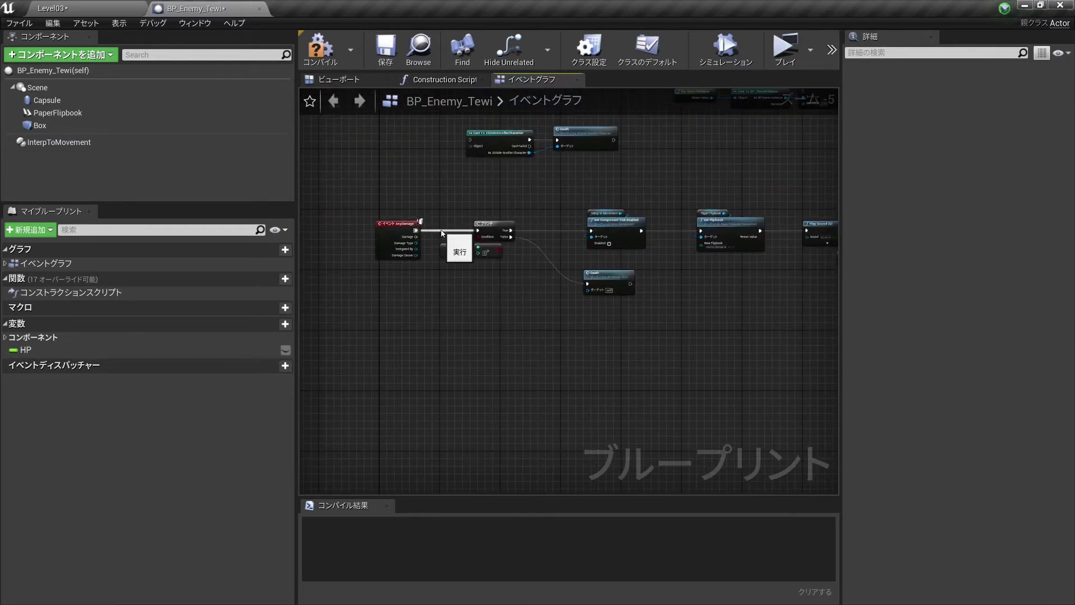
{"action": "scroll", "coordinate": [449, 236], "scroll_direction": "down", "scroll_amount": 1}
{"action": "right_click_drag", "start_coordinate": [403, 236], "coordinate": [460, 236]}
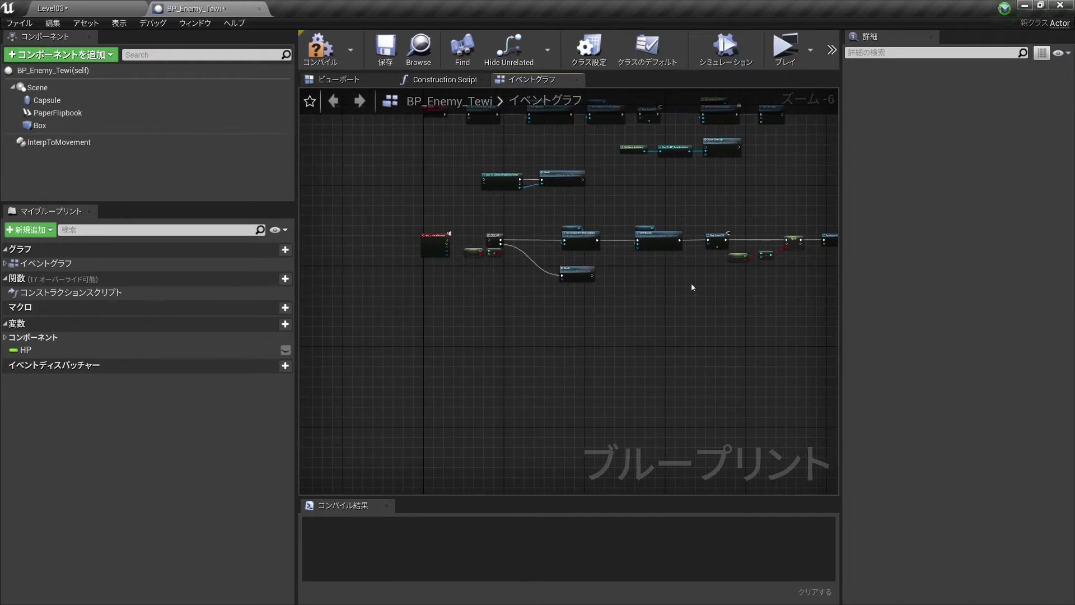
{"action": "scroll", "coordinate": [627, 277], "scroll_direction": "down", "scroll_amount": 2}
{"action": "right_click_drag", "start_coordinate": [626, 277], "coordinate": [565, 277]}
{"action": "left_click_drag", "start_coordinate": [784, 321], "coordinate": [385, 244]}
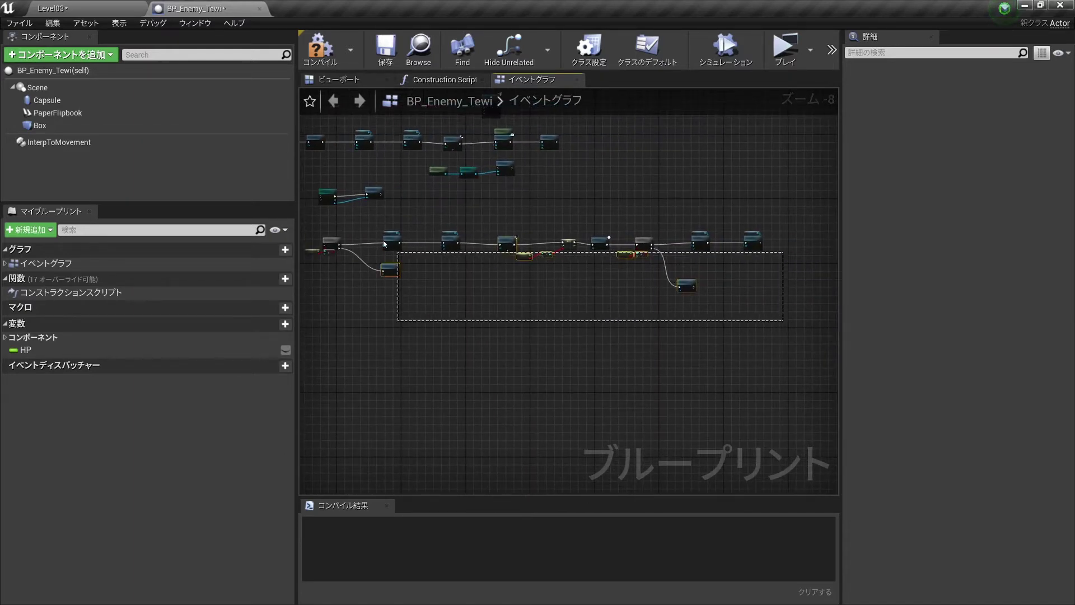
{"action": "right_click_drag", "start_coordinate": [337, 264], "coordinate": [379, 263]}
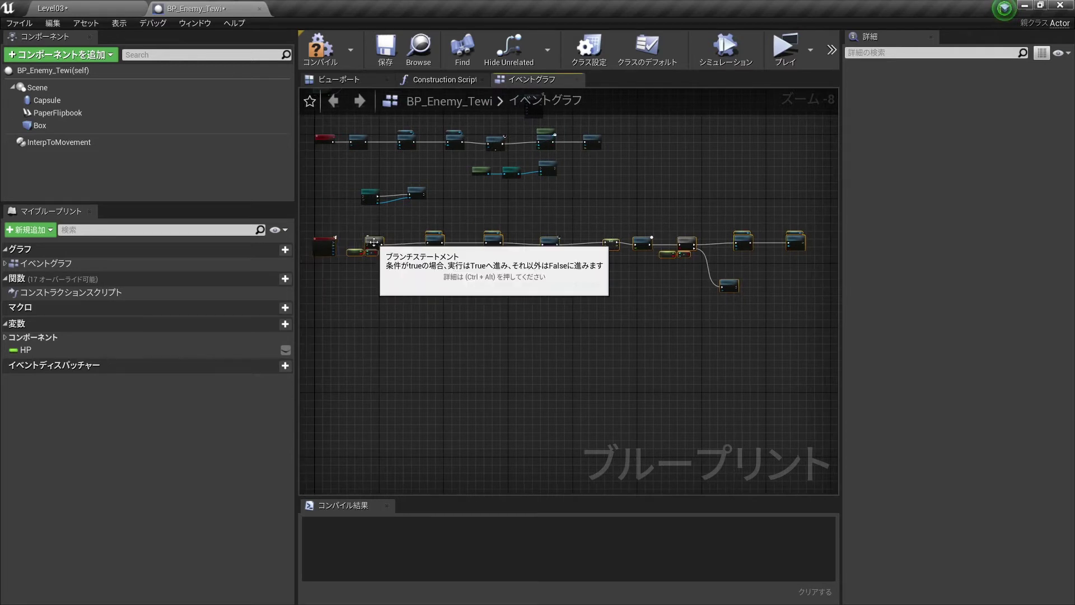
{"action": "left_click_drag", "start_coordinate": [378, 246], "coordinate": [571, 244]}
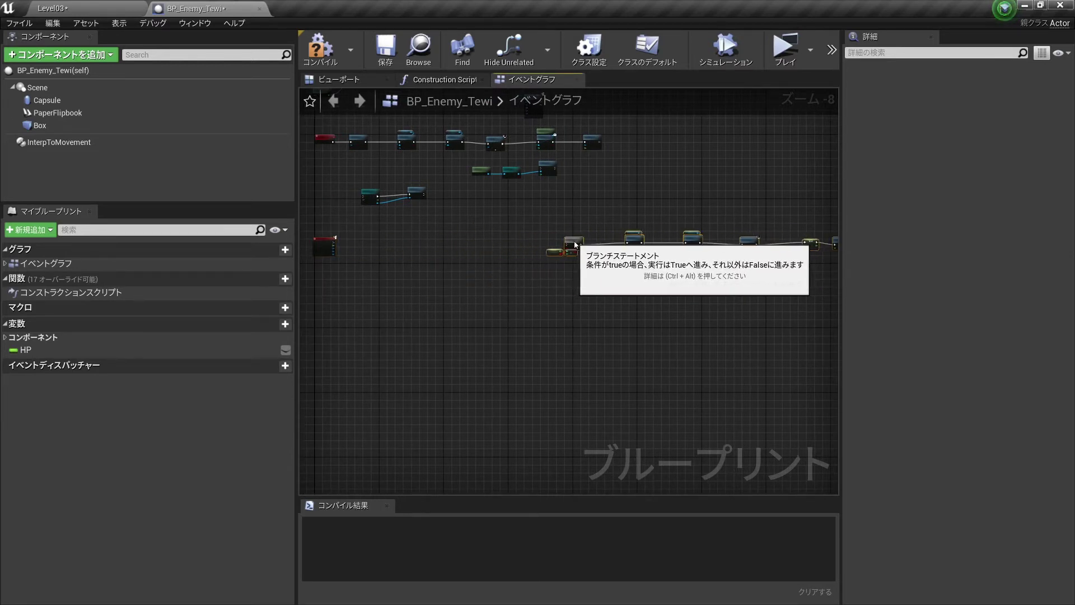
Place a Get HP node beside the AnyDamage event, lined up with its Damage pin.
{"action": "double_click", "coordinate": [25, 350]}
{"action": "left_click_drag", "start_coordinate": [480, 223], "coordinate": [493, 219]}
{"action": "left_click", "coordinate": [493, 234]}
{"action": "left_click", "coordinate": [477, 261]}
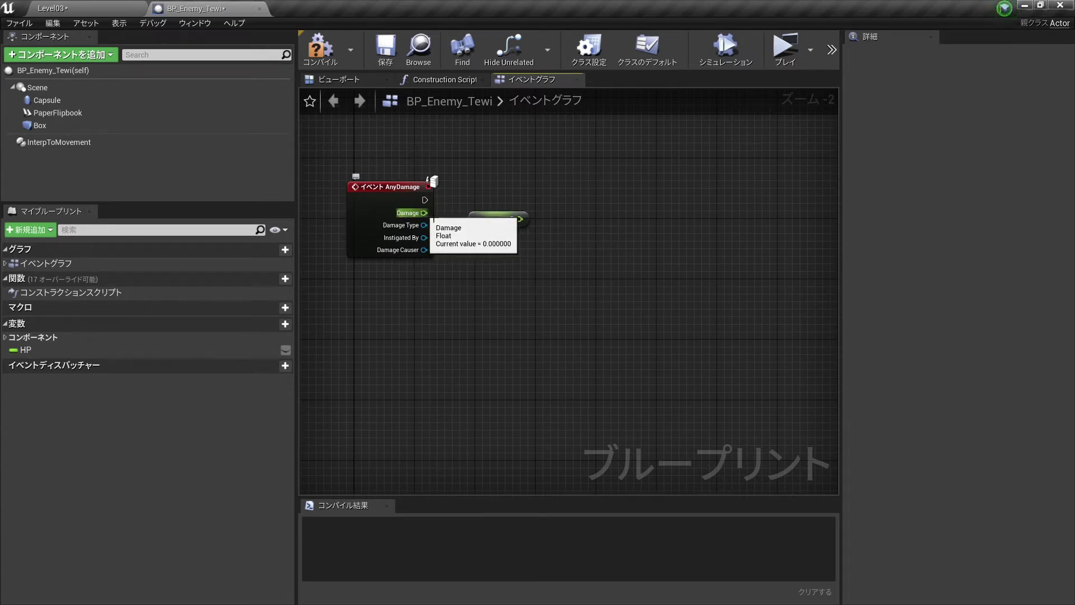
{"action": "scroll", "coordinate": [552, 218], "scroll_direction": "down", "scroll_amount": 2}
{"action": "scroll", "coordinate": [553, 219], "scroll_direction": "down", "scroll_amount": 2}
{"action": "mouse_move", "coordinate": [464, 212]}
{"action": "right_mouse_down"}
{"action": "mouse_move", "coordinate": [602, 269]}
{"action": "mouse_move", "coordinate": [579, 253]}
{"action": "mouse_move", "coordinate": [519, 246]}
{"action": "mouse_move", "coordinate": [517, 234]}
{"action": "right_mouse_up"}
{"action": "scroll", "coordinate": [676, 245], "scroll_direction": "up", "scroll_amount": 3}
{"action": "scroll", "coordinate": [552, 241], "scroll_direction": "down", "scroll_amount": 1}
{"action": "scroll", "coordinate": [552, 241], "scroll_direction": "down", "scroll_amount": 2}
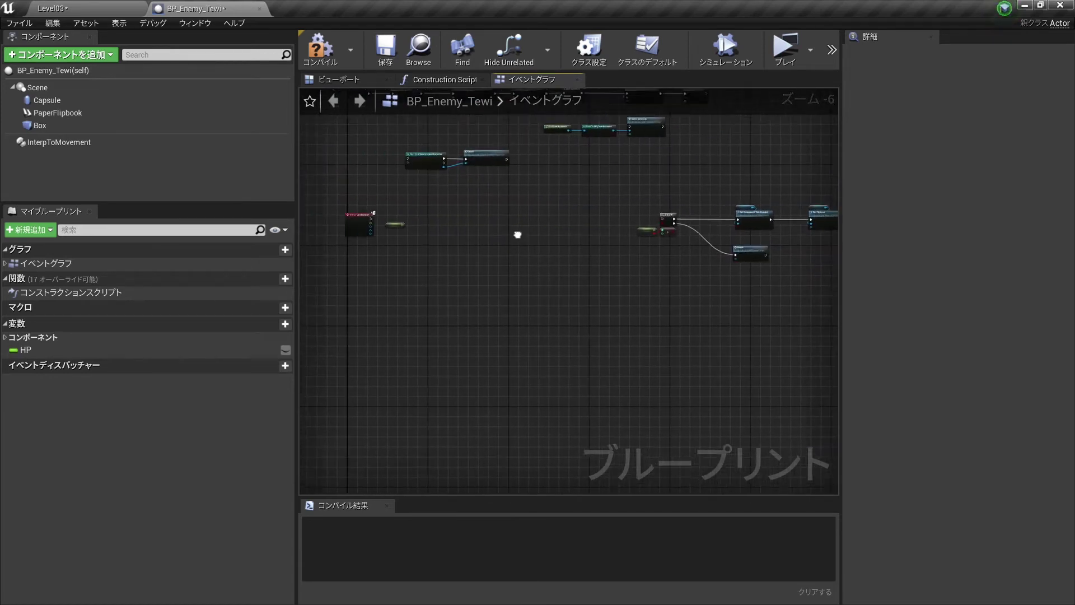
{"action": "scroll", "coordinate": [518, 235], "scroll_direction": "up", "scroll_amount": 6}
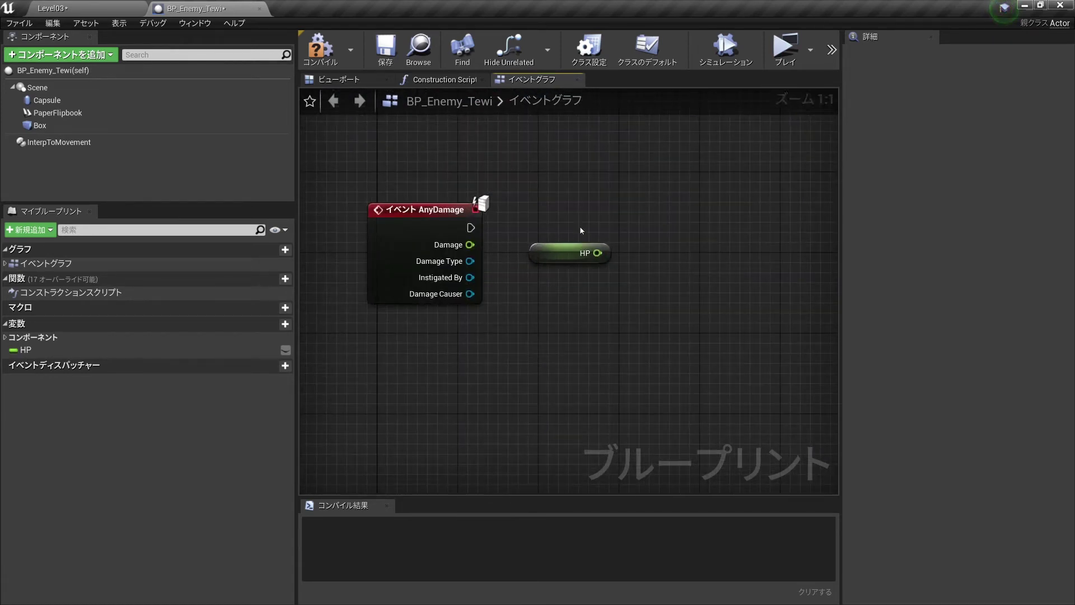
Add a float - float node computing HP minus AnyDamage's Damage, placed beneath the HP getter.
{"action": "right_click_drag", "start_coordinate": [634, 232], "coordinate": [603, 229]}
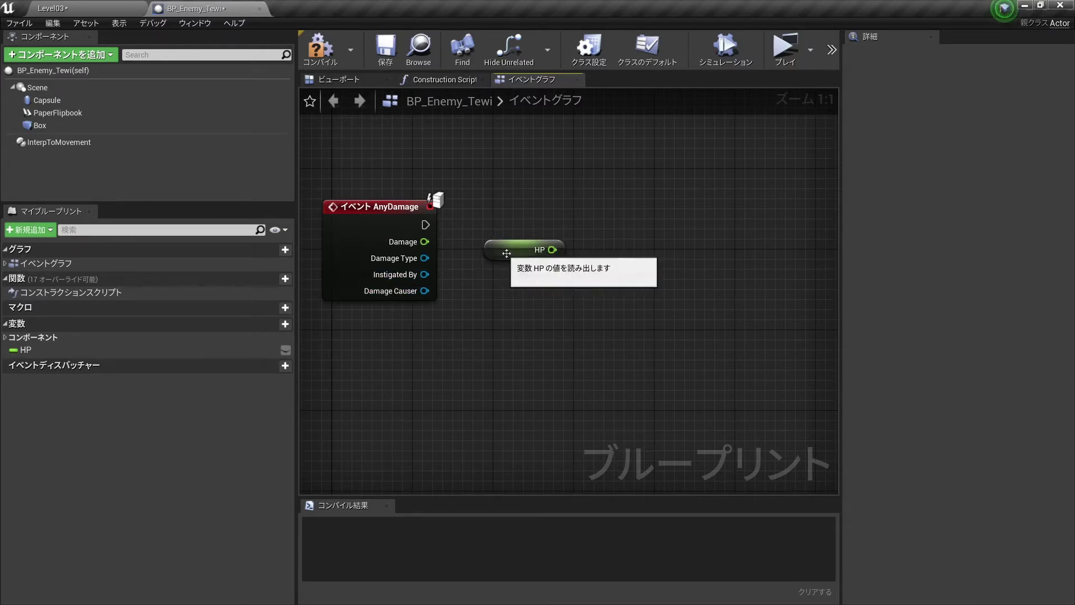
{"action": "left_click", "coordinate": [535, 257]}
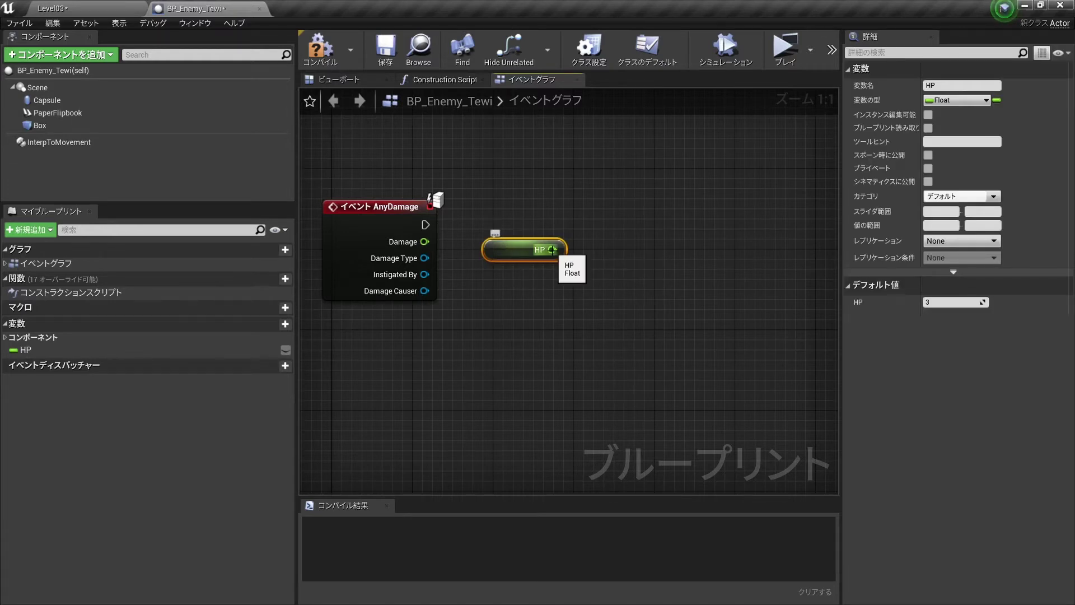
{"action": "left_click_drag", "start_coordinate": [552, 250], "coordinate": [581, 295]}
{"action": "type", "text": "-"}
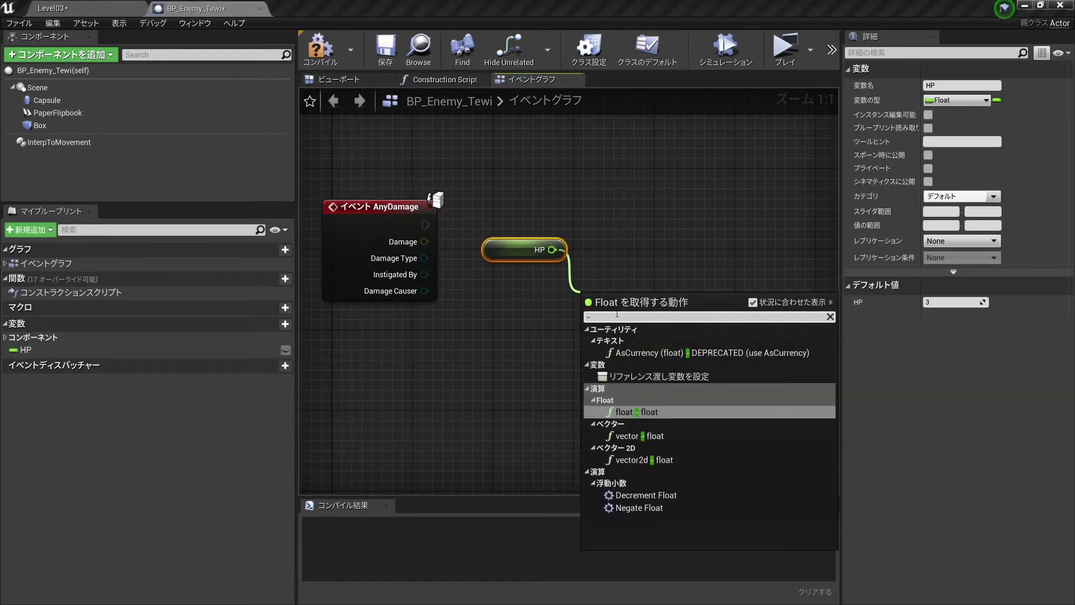
{"action": "left_click", "coordinate": [645, 413]}
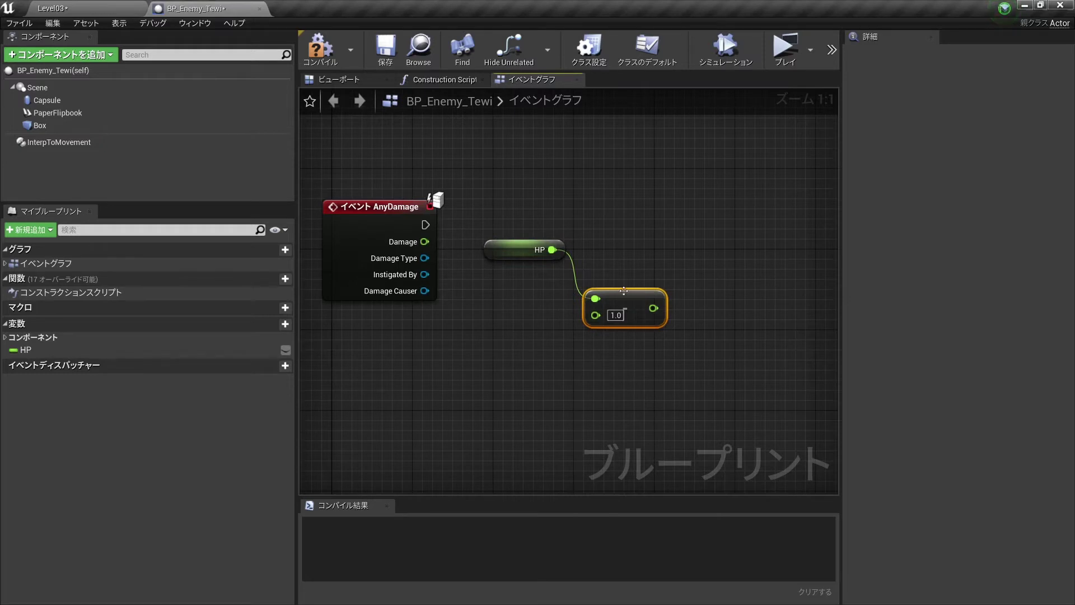
{"action": "mouse_move", "coordinate": [424, 241]}
{"action": "left_mouse_down"}
{"action": "mouse_move", "coordinate": [596, 316]}
{"action": "mouse_move", "coordinate": [605, 259]}
{"action": "mouse_move", "coordinate": [524, 279]}
{"action": "left_mouse_up"}
{"action": "right_click_drag", "start_coordinate": [524, 279], "coordinate": [504, 292]}
{"action": "left_click_drag", "start_coordinate": [25, 349], "coordinate": [603, 225]}
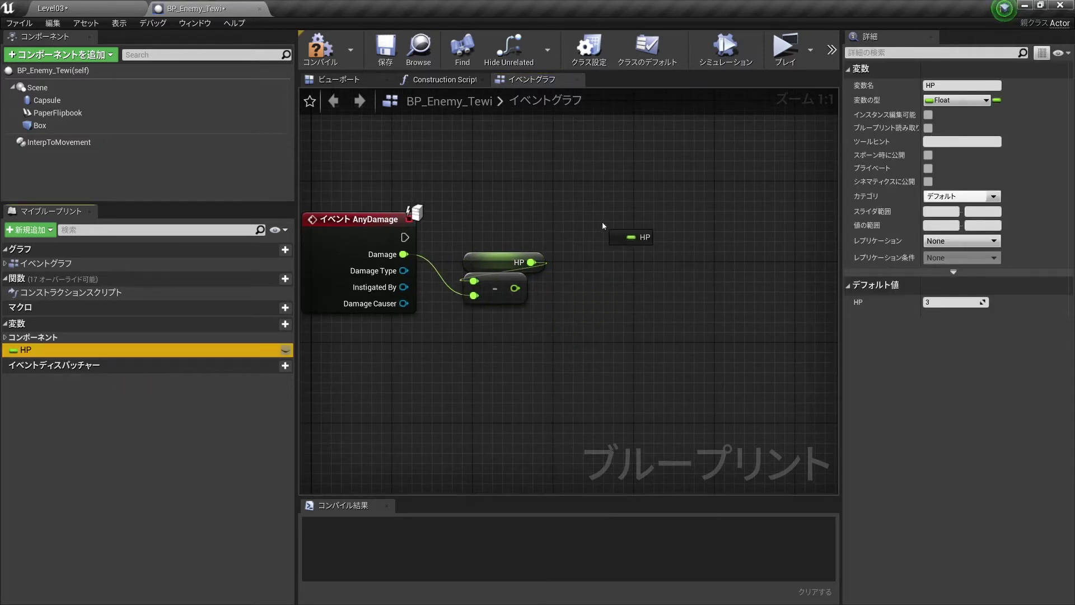
Add a Set HP node fired by AnyDamage that stores the subtraction result.
{"action": "left_click", "coordinate": [619, 250]}
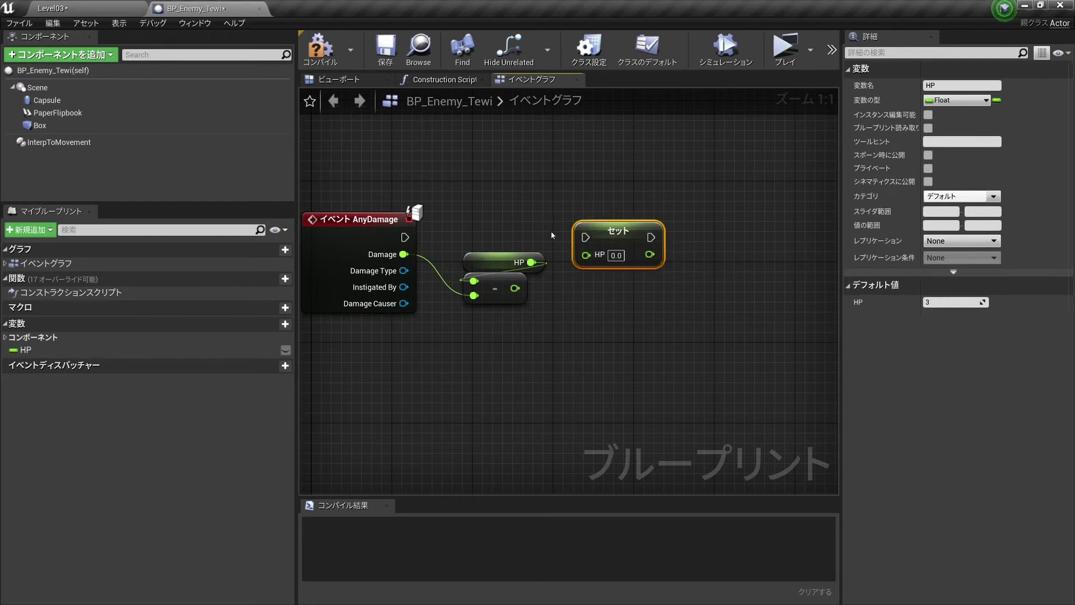
{"action": "left_click_drag", "start_coordinate": [406, 237], "coordinate": [585, 237]}
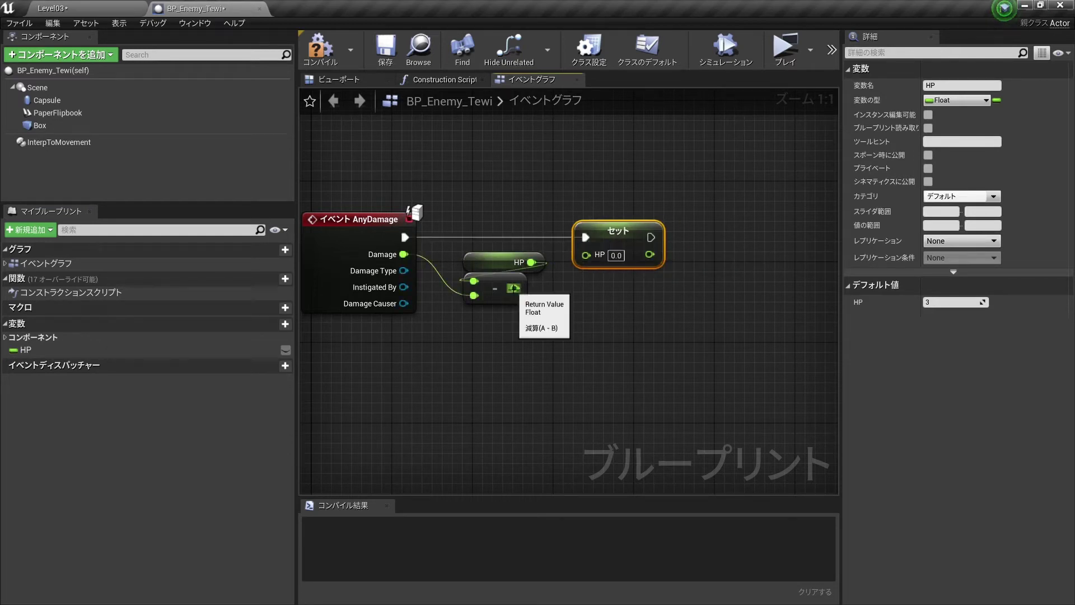
{"action": "left_click_drag", "start_coordinate": [515, 288], "coordinate": [600, 255]}
{"action": "left_click", "coordinate": [605, 295]}
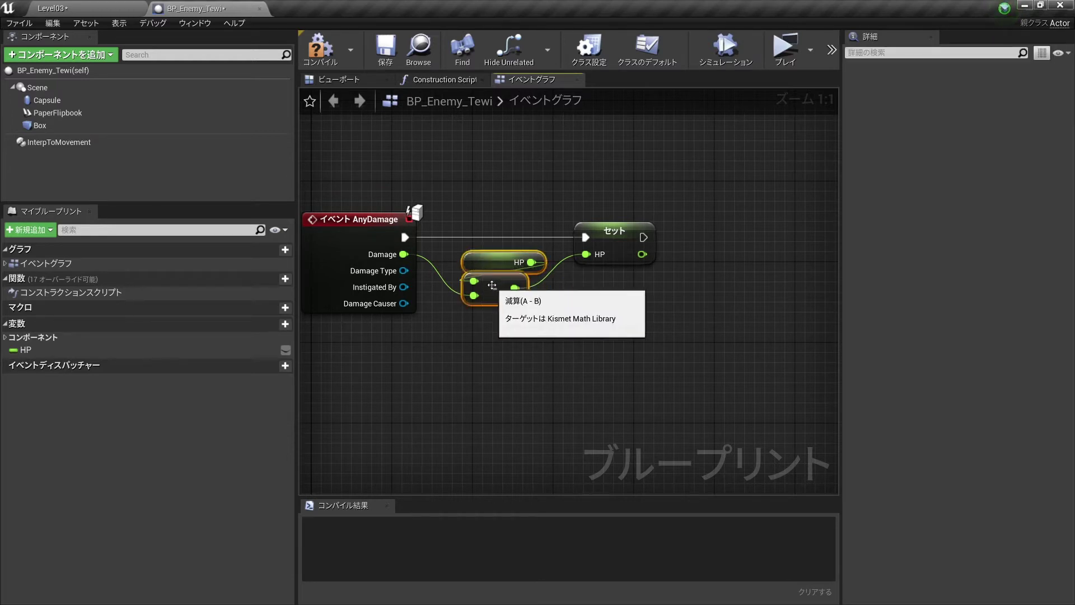
Rearrange the HP getter, subtract node and HP setter neatly beside the AnyDamage event.
{"action": "left_click_drag", "start_coordinate": [495, 288], "coordinate": [495, 339]}
{"action": "left_click_drag", "start_coordinate": [593, 226], "coordinate": [473, 227]}
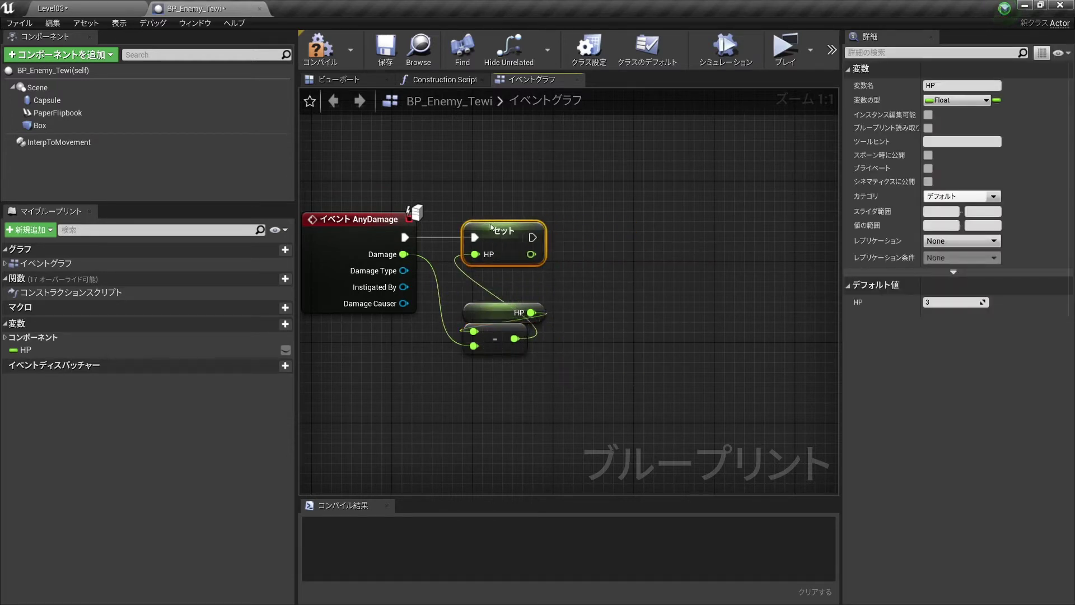
{"action": "left_click_drag", "start_coordinate": [448, 294], "coordinate": [498, 342]}
{"action": "left_click", "coordinate": [560, 219]}
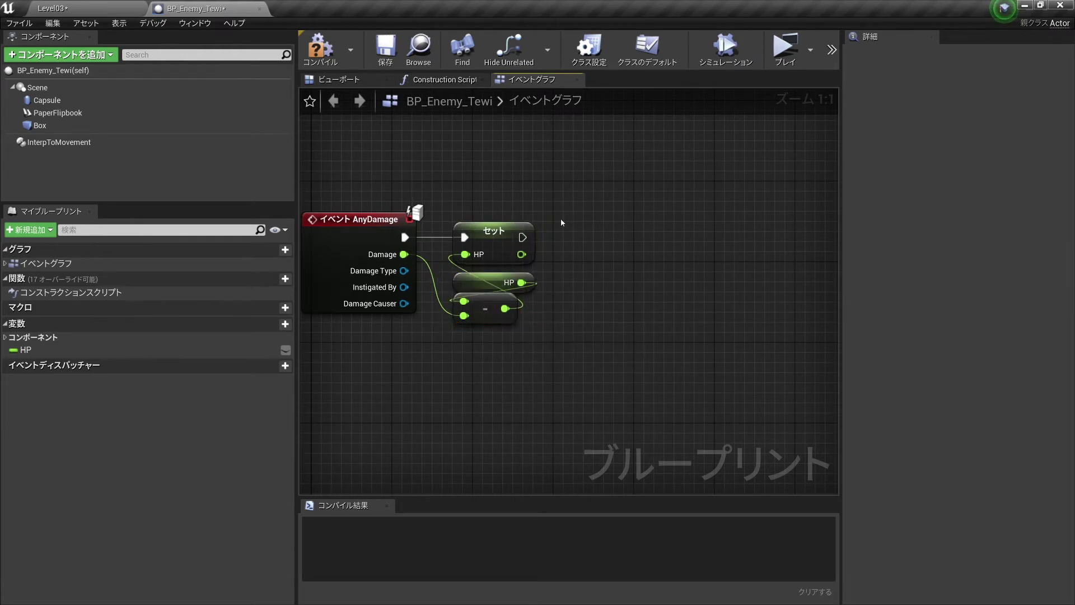
{"action": "scroll", "coordinate": [563, 223], "scroll_direction": "down", "scroll_amount": 1}
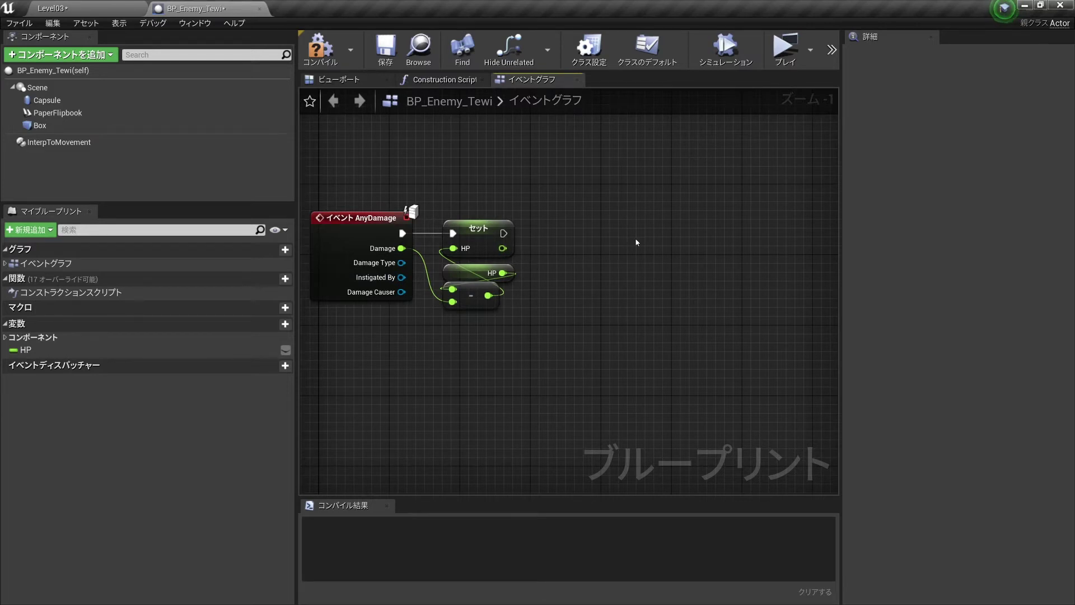
{"action": "right_click_drag", "start_coordinate": [636, 242], "coordinate": [596, 240]}
{"action": "scroll", "coordinate": [529, 231], "scroll_direction": "up", "scroll_amount": 1}
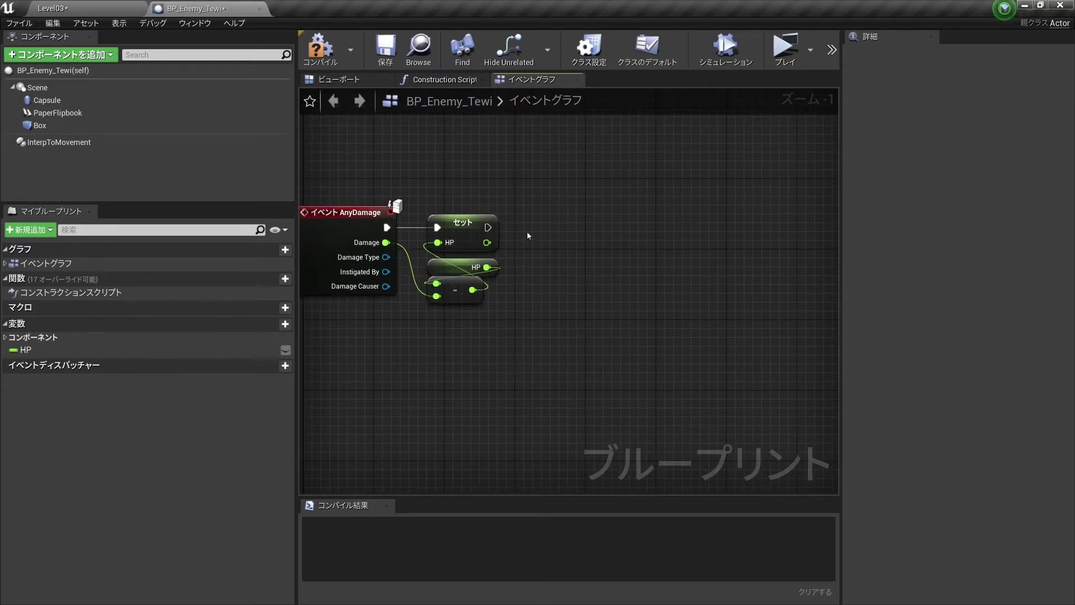
Place a Branch node and wire it to run right after the Set HP node.
{"action": "left_click", "coordinate": [558, 222]}
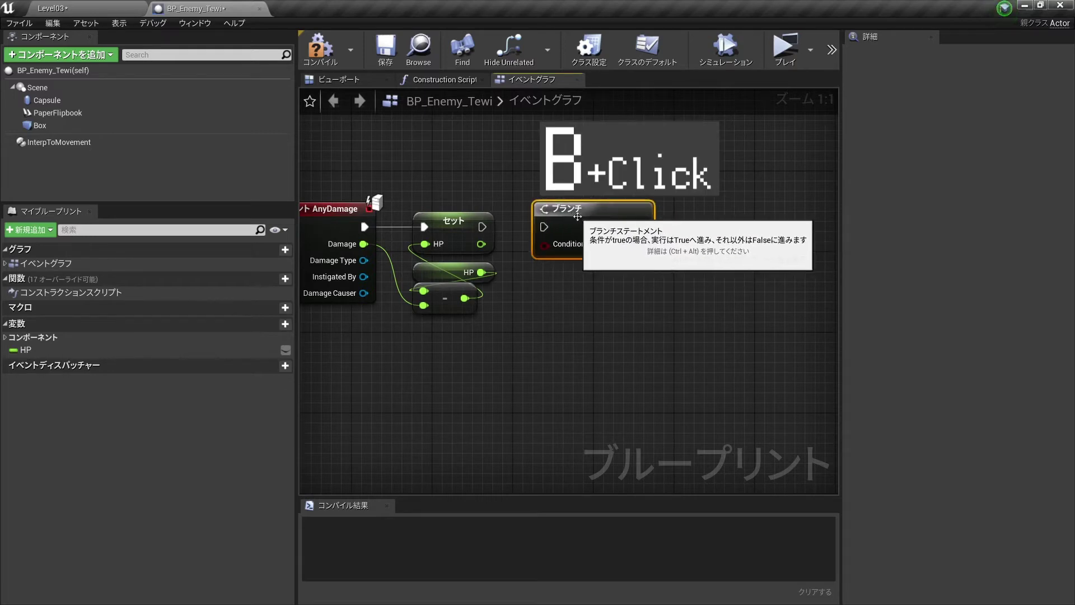
{"action": "left_click_drag", "start_coordinate": [482, 227], "coordinate": [543, 227]}
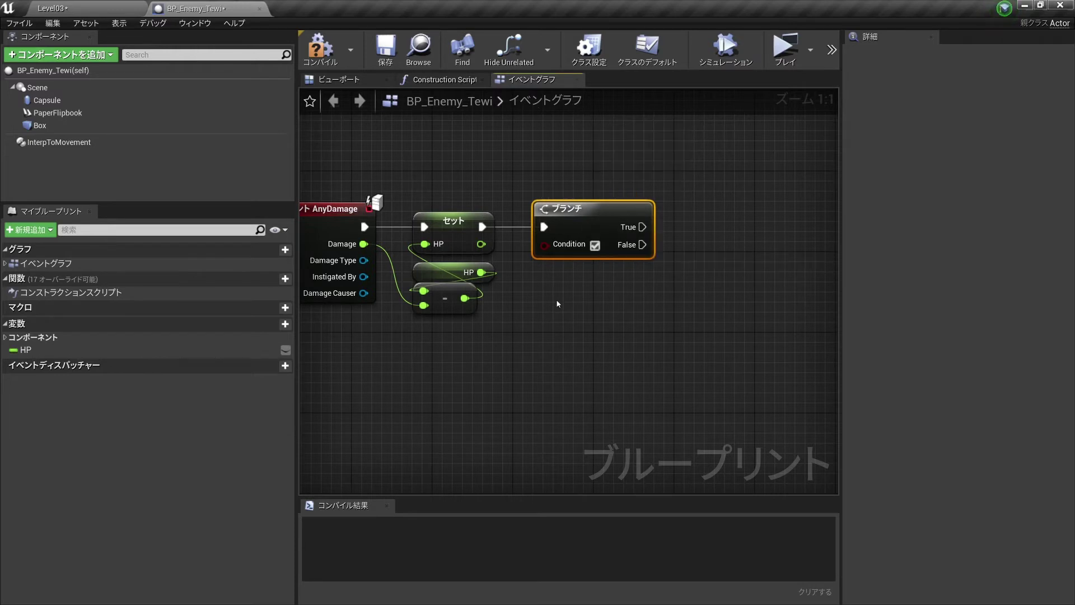
Add a float > float node comparing the newly set HP against 0.0, placed below the Branch.
{"action": "left_click_drag", "start_coordinate": [481, 244], "coordinate": [536, 297]}
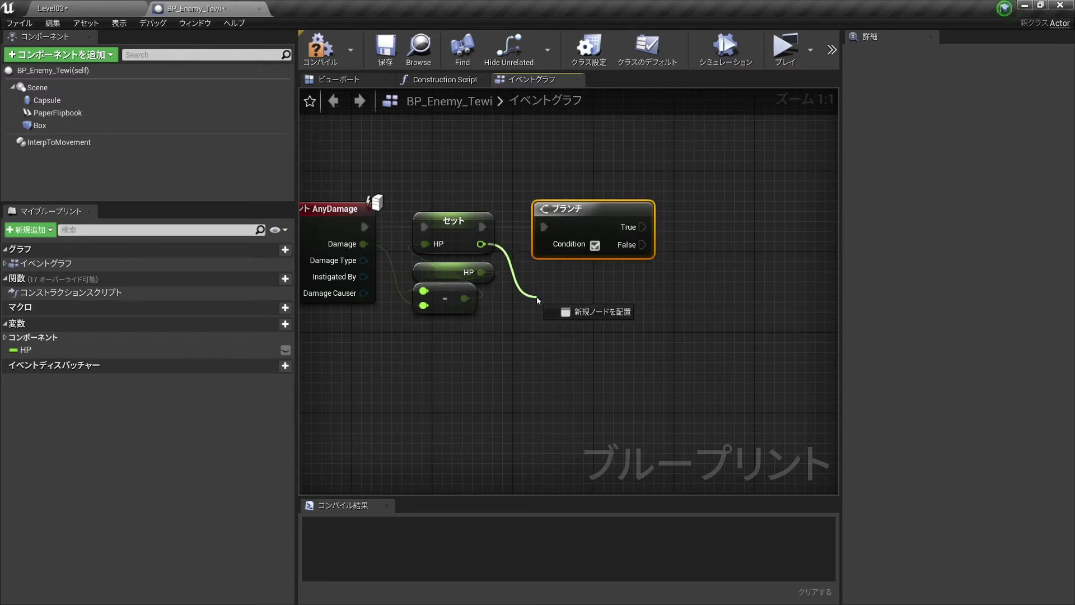
{"action": "type", "text": ">"}
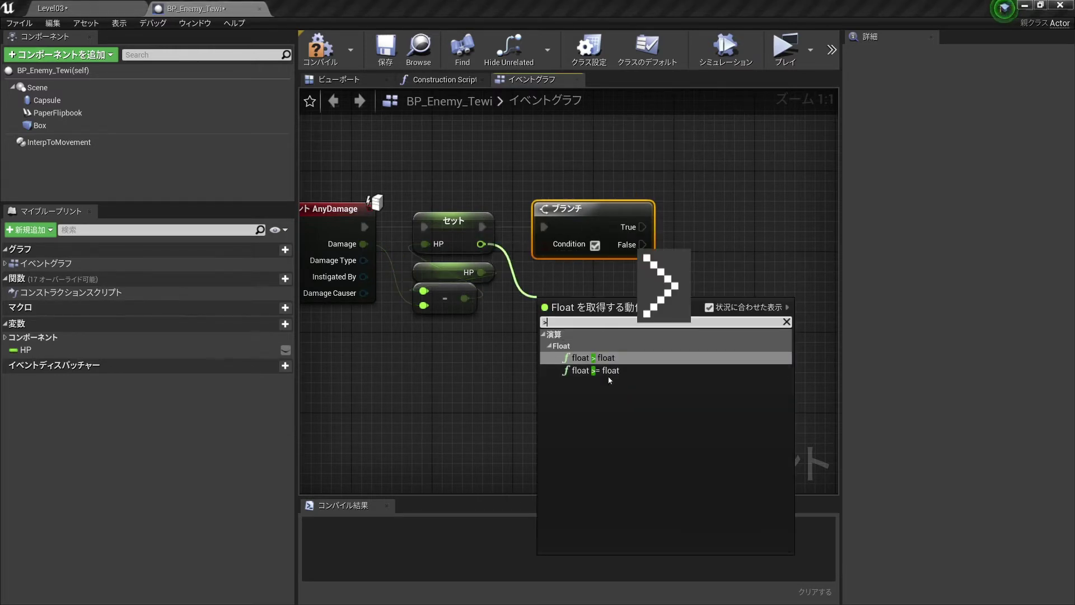
{"action": "left_click", "coordinate": [602, 357]}
{"action": "left_click_drag", "start_coordinate": [600, 318], "coordinate": [601, 274]}
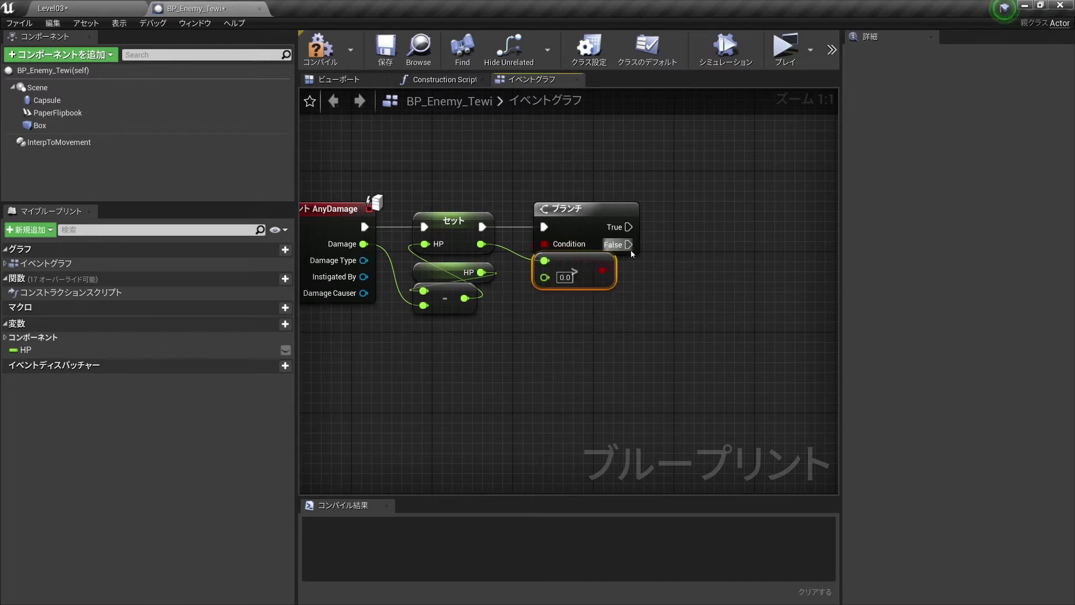
After checking the Death custom event, connect the Branch's False output to a Death call.
{"action": "scroll", "coordinate": [648, 271], "scroll_direction": "down", "scroll_amount": 1}
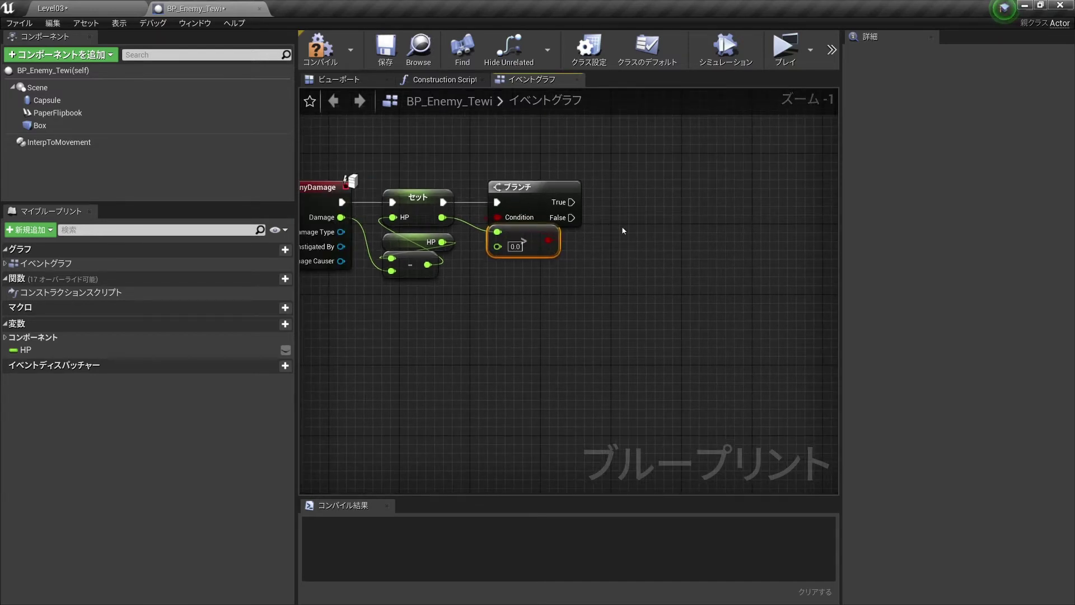
{"action": "scroll", "coordinate": [624, 230], "scroll_direction": "down", "scroll_amount": 2}
{"action": "scroll", "coordinate": [600, 300], "scroll_direction": "down", "scroll_amount": 2}
{"action": "scroll", "coordinate": [574, 286], "scroll_direction": "up", "scroll_amount": 3}
{"action": "scroll", "coordinate": [474, 247], "scroll_direction": "up", "scroll_amount": 1}
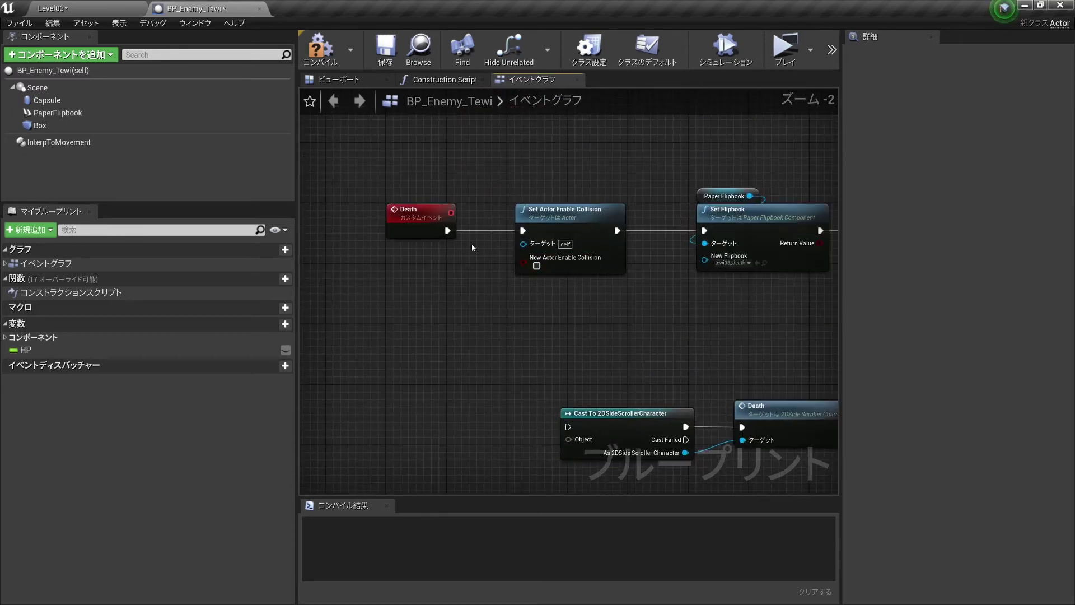
{"action": "scroll", "coordinate": [471, 244], "scroll_direction": "down", "scroll_amount": 1}
{"action": "scroll", "coordinate": [546, 280], "scroll_direction": "down", "scroll_amount": 5}
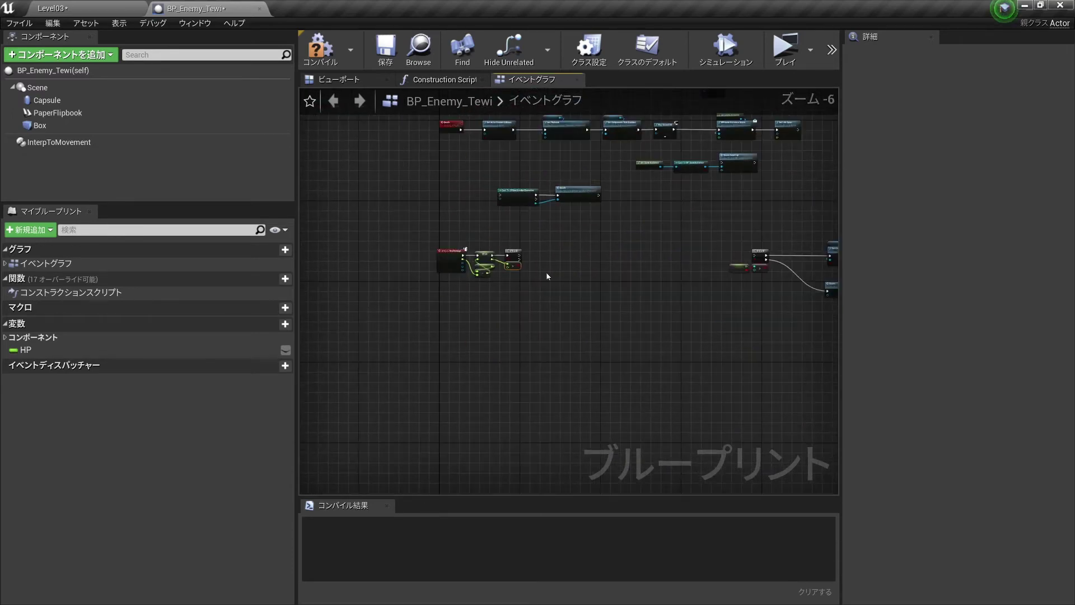
{"action": "scroll", "coordinate": [503, 261], "scroll_direction": "up", "scroll_amount": 8}
{"action": "scroll", "coordinate": [530, 259], "scroll_direction": "down", "scroll_amount": 1}
{"action": "right_click_drag", "start_coordinate": [529, 258], "coordinate": [554, 242]}
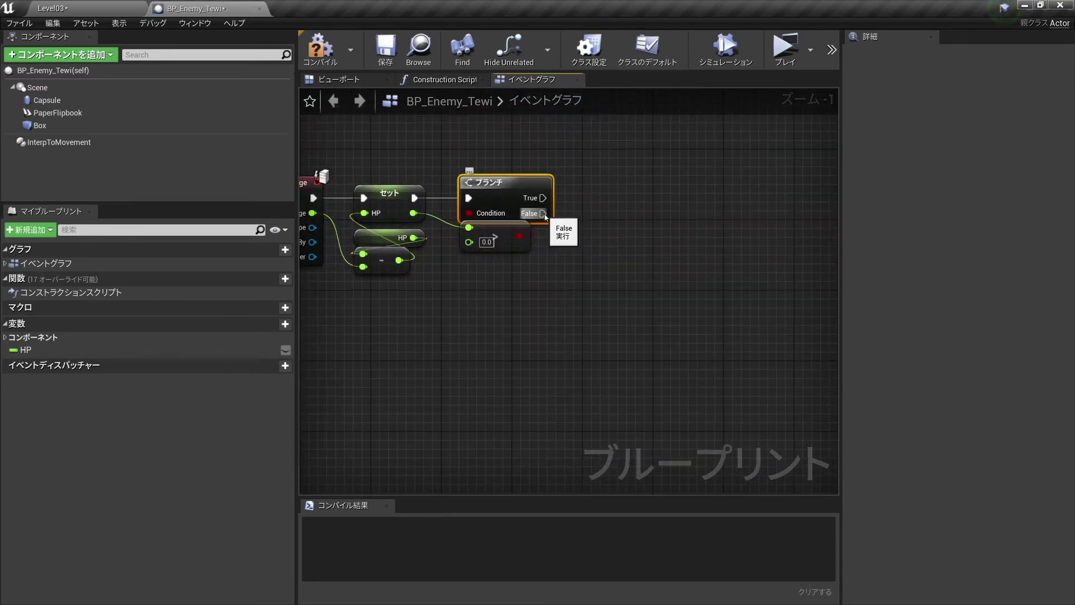
{"action": "left_click_drag", "start_coordinate": [543, 213], "coordinate": [588, 287]}
{"action": "type", "text": "deat"}
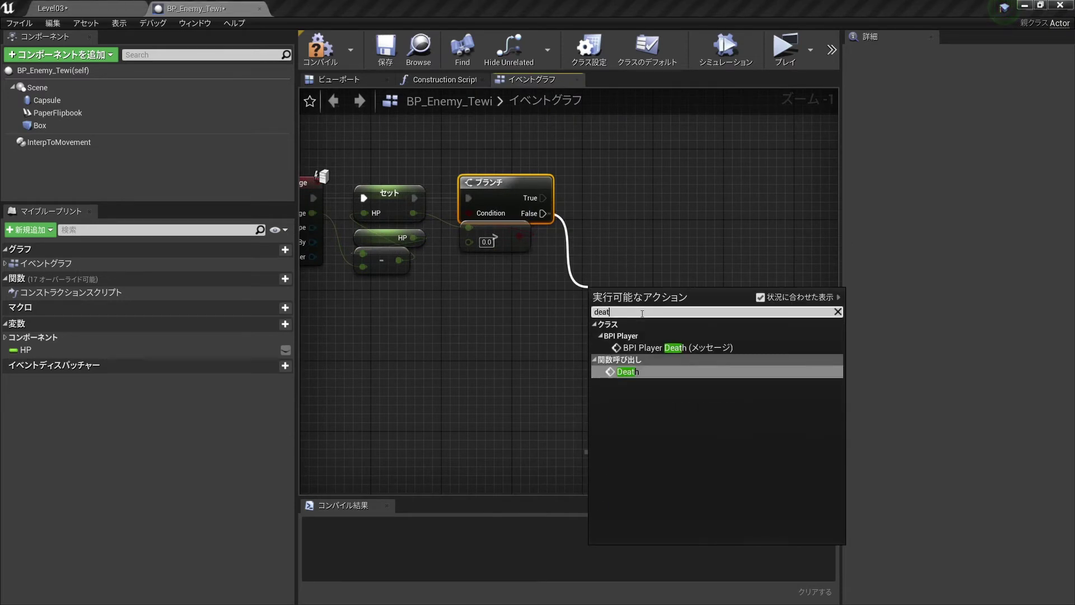
{"action": "left_click", "coordinate": [624, 373]}
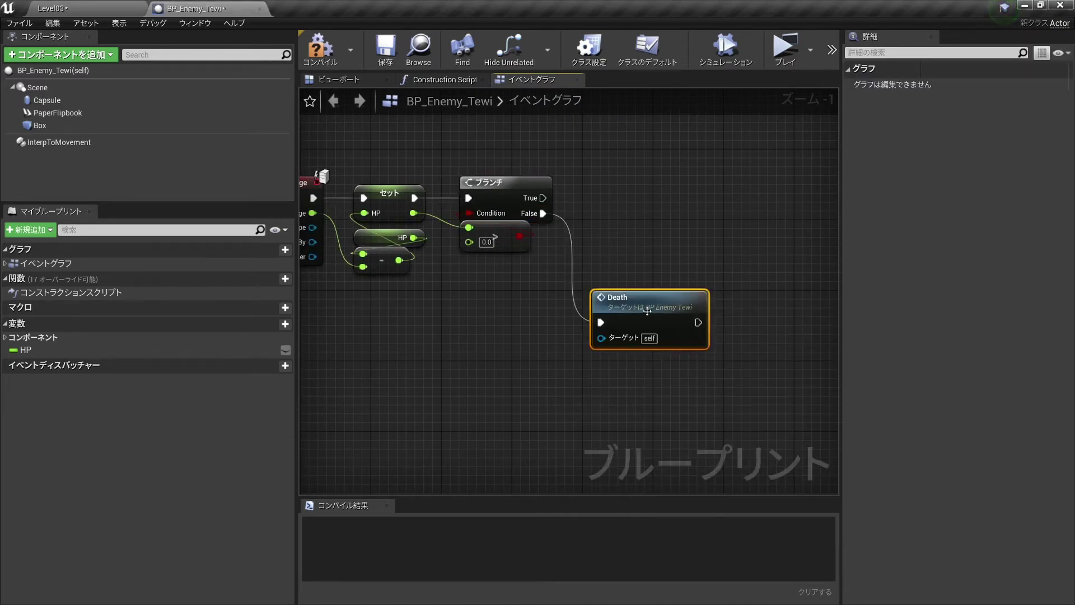
{"action": "scroll", "coordinate": [590, 247], "scroll_direction": "down", "scroll_amount": 2}
Wire the Branch's True output into the Set Component Tick Enabled node on InterpToMovement.
{"action": "right_click_drag", "start_coordinate": [693, 242], "coordinate": [569, 243]}
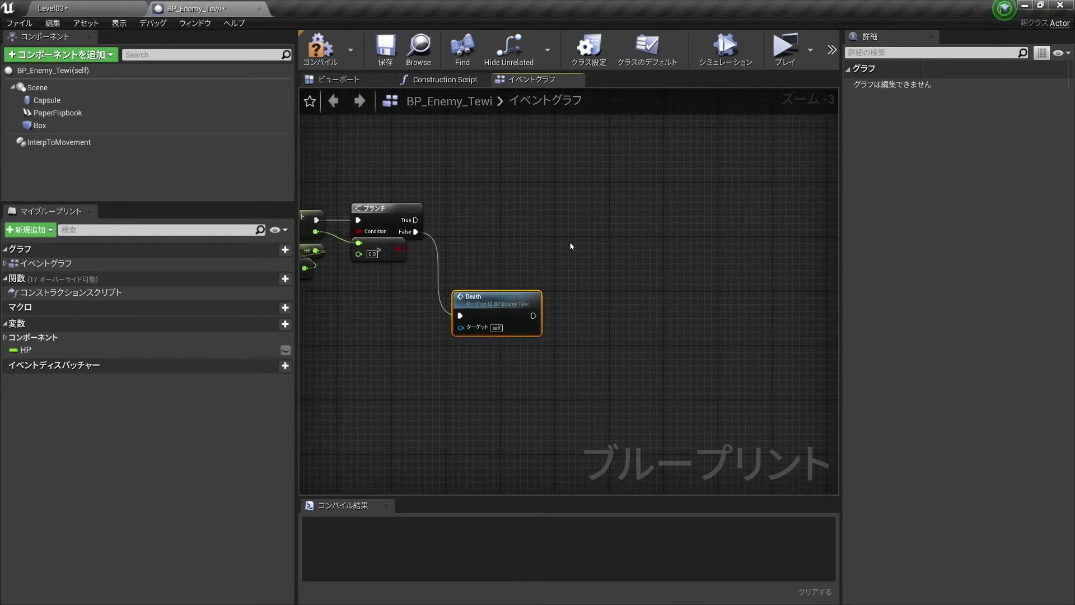
{"action": "scroll", "coordinate": [541, 241], "scroll_direction": "down", "scroll_amount": 2}
{"action": "scroll", "coordinate": [546, 249], "scroll_direction": "up", "scroll_amount": 2}
{"action": "left_click", "coordinate": [546, 248]}
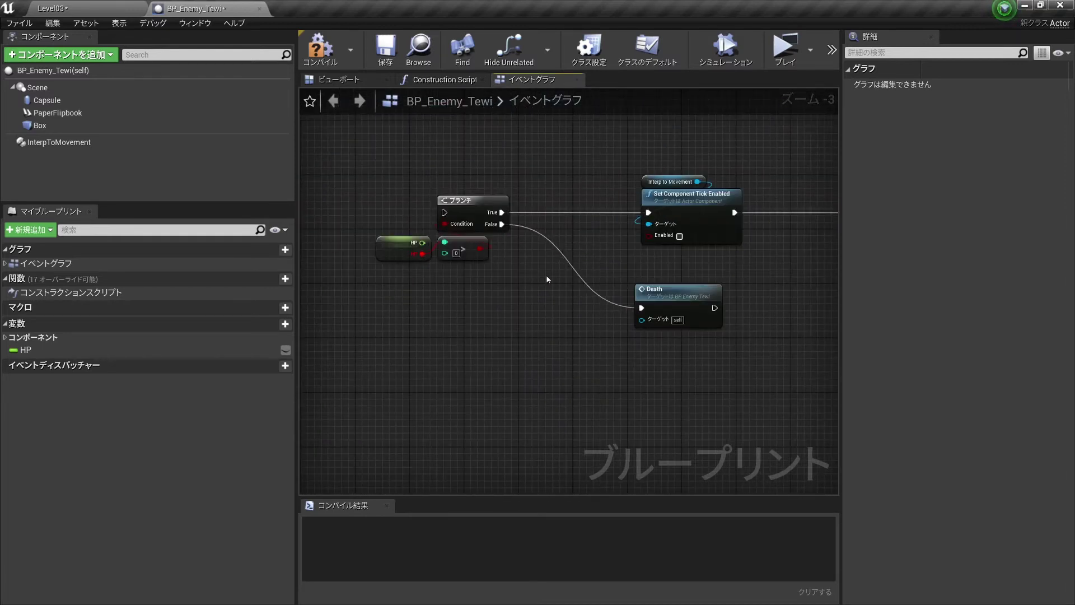
{"action": "scroll", "coordinate": [642, 262], "scroll_direction": "down", "scroll_amount": 2}
{"action": "mouse_move", "coordinate": [557, 233]}
{"action": "right_mouse_down"}
{"action": "mouse_move", "coordinate": [504, 246]}
{"action": "mouse_move", "coordinate": [599, 279]}
{"action": "right_mouse_up"}
{"action": "scroll", "coordinate": [504, 246], "scroll_direction": "up", "scroll_amount": 1}
{"action": "scroll", "coordinate": [637, 276], "scroll_direction": "down", "scroll_amount": 1}
{"action": "left_click", "coordinate": [473, 247]}
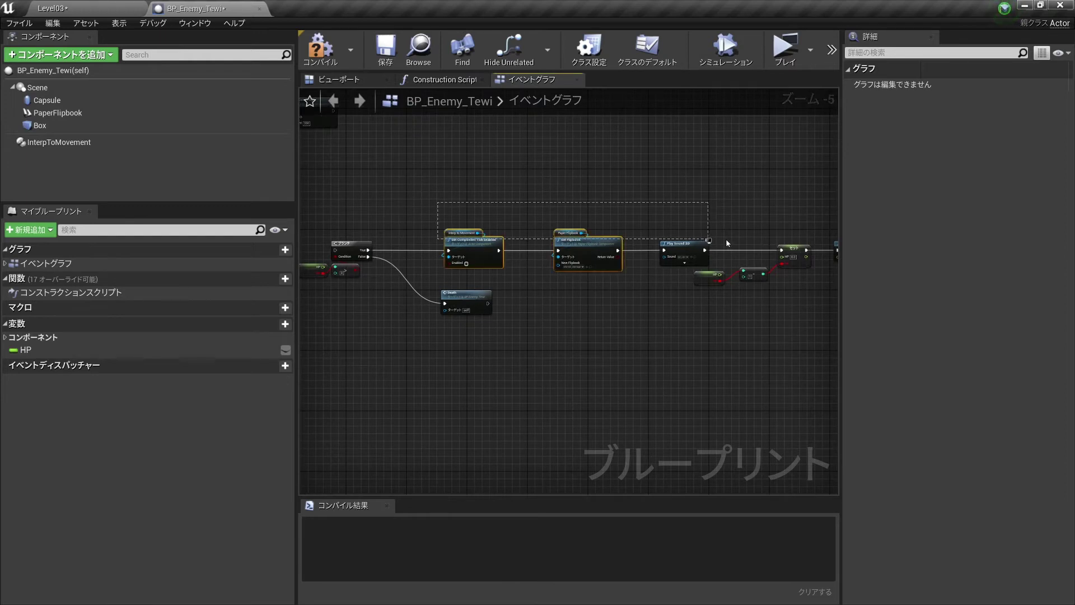
{"action": "mouse_move", "coordinate": [458, 279]}
{"action": "right_mouse_down"}
{"action": "mouse_move", "coordinate": [710, 250]}
{"action": "mouse_move", "coordinate": [565, 242]}
{"action": "right_mouse_up"}
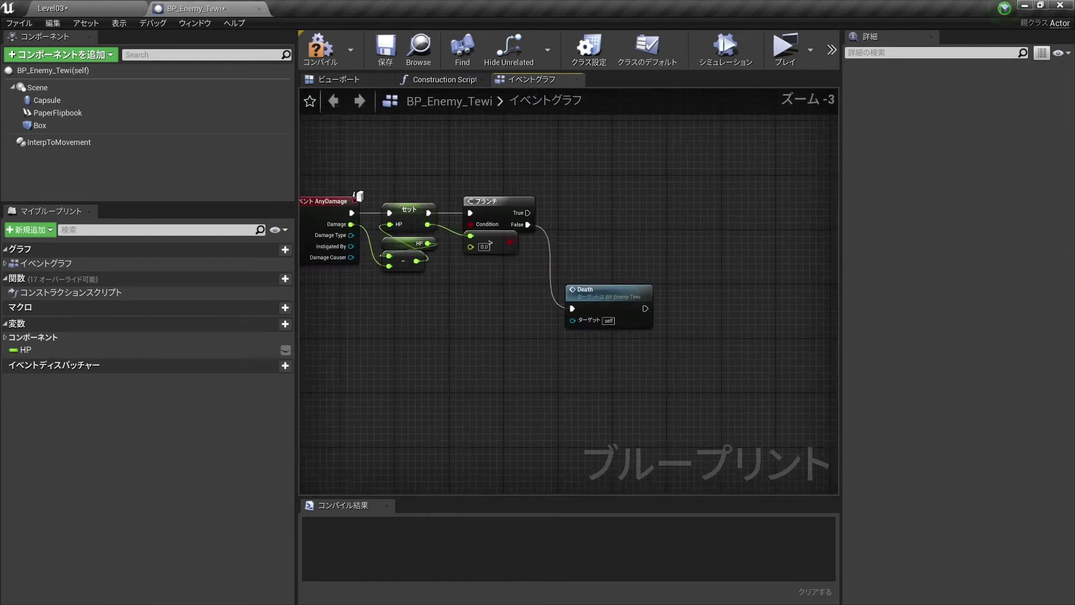
{"action": "scroll", "coordinate": [566, 242], "scroll_direction": "up", "scroll_amount": 2}
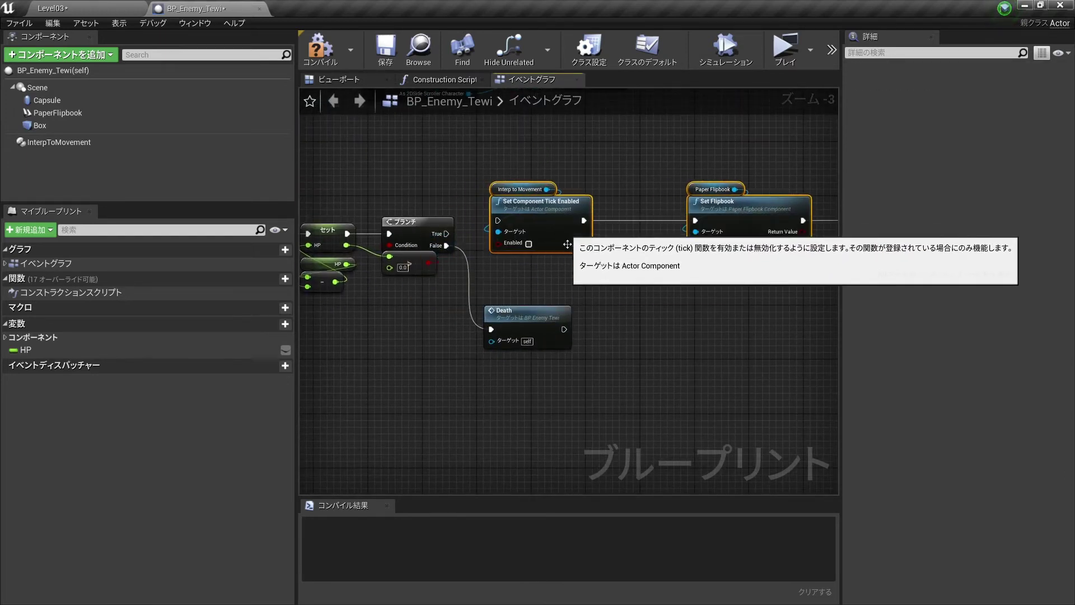
{"action": "scroll", "coordinate": [521, 252], "scroll_direction": "up", "scroll_amount": 2}
{"action": "left_click_drag", "start_coordinate": [412, 223], "coordinate": [480, 206]}
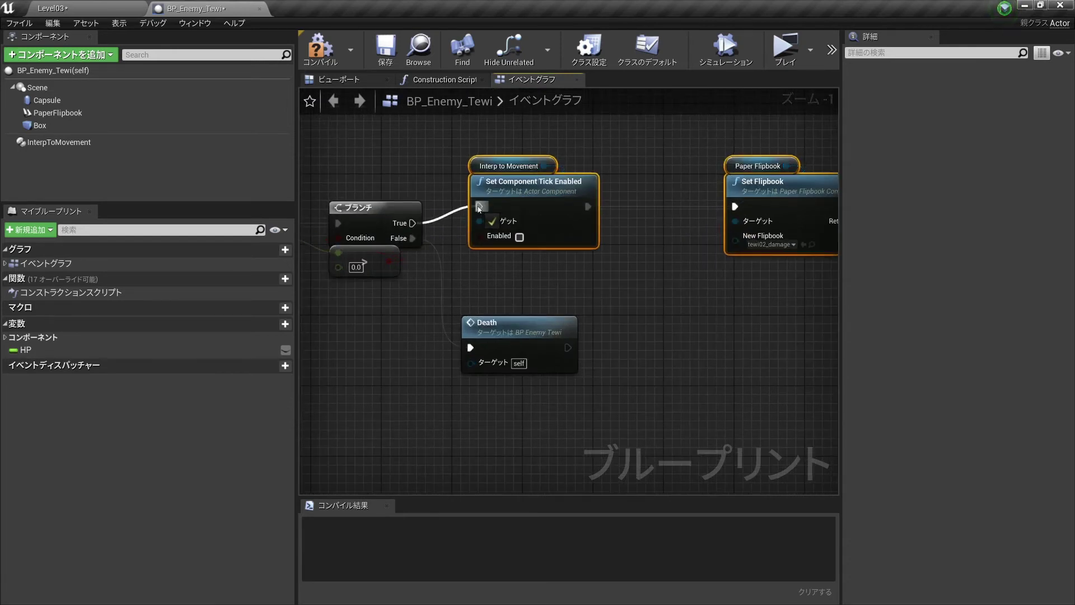
Pull the InterpToMovement tick nodes left and select the Set Flipbook nodes.
{"action": "left_click", "coordinate": [600, 265]}
{"action": "mouse_move", "coordinate": [579, 235]}
{"action": "left_mouse_down"}
{"action": "mouse_move", "coordinate": [525, 168]}
{"action": "mouse_move", "coordinate": [508, 216]}
{"action": "left_mouse_up"}
{"action": "left_click", "coordinate": [598, 268]}
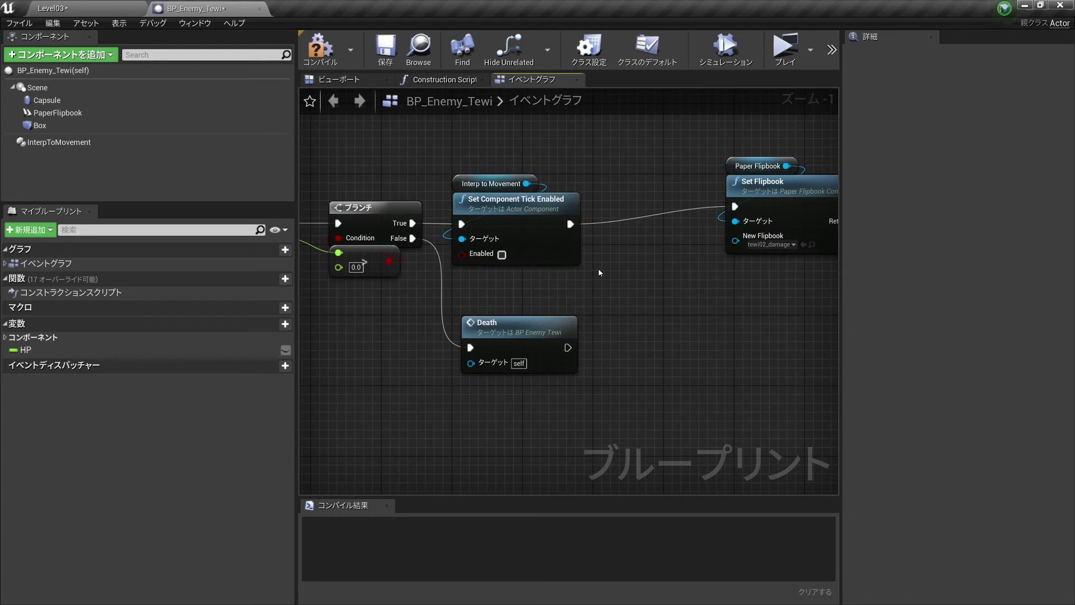
{"action": "right_click_drag", "start_coordinate": [614, 267], "coordinate": [604, 263]}
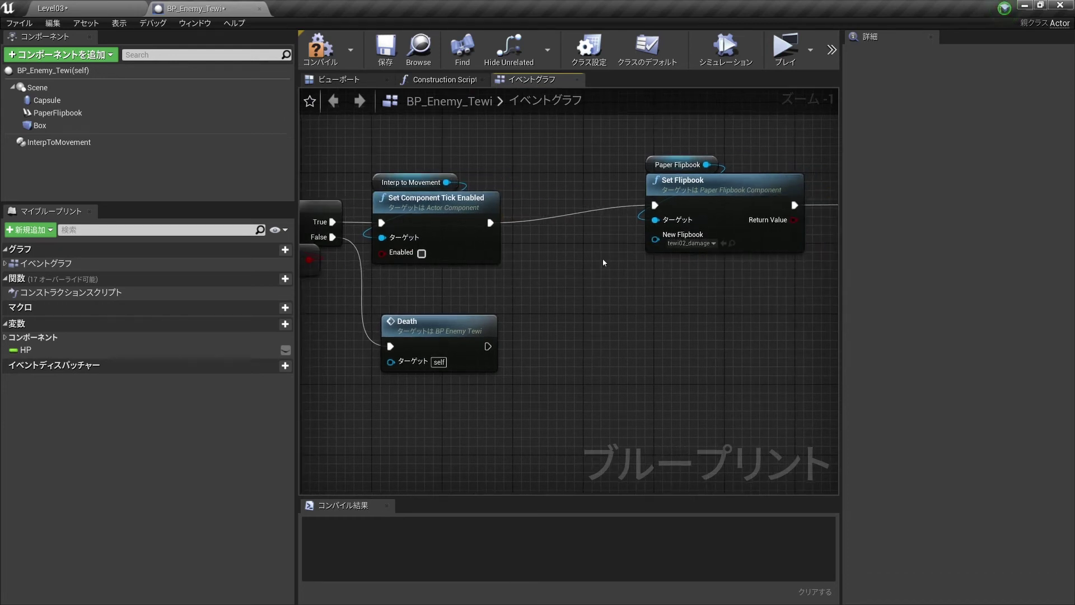
{"action": "left_click_drag", "start_coordinate": [744, 281], "coordinate": [707, 149]}
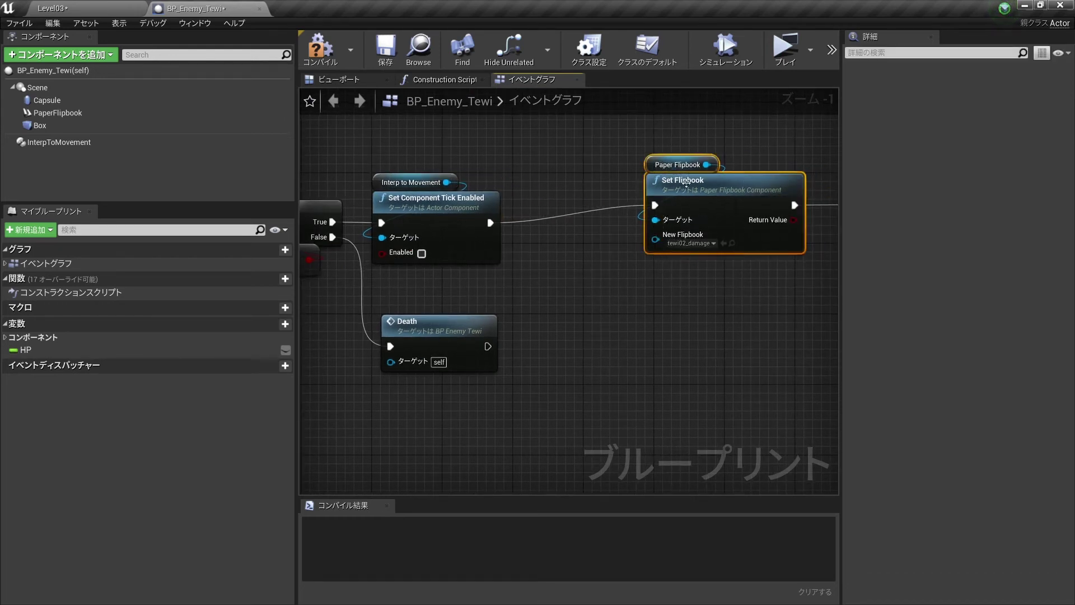
Move the Set Flipbook nodes and the Play Sound 2D (SE_Hit) node in close behind the tick node.
{"action": "left_click_drag", "start_coordinate": [686, 198], "coordinate": [570, 216]}
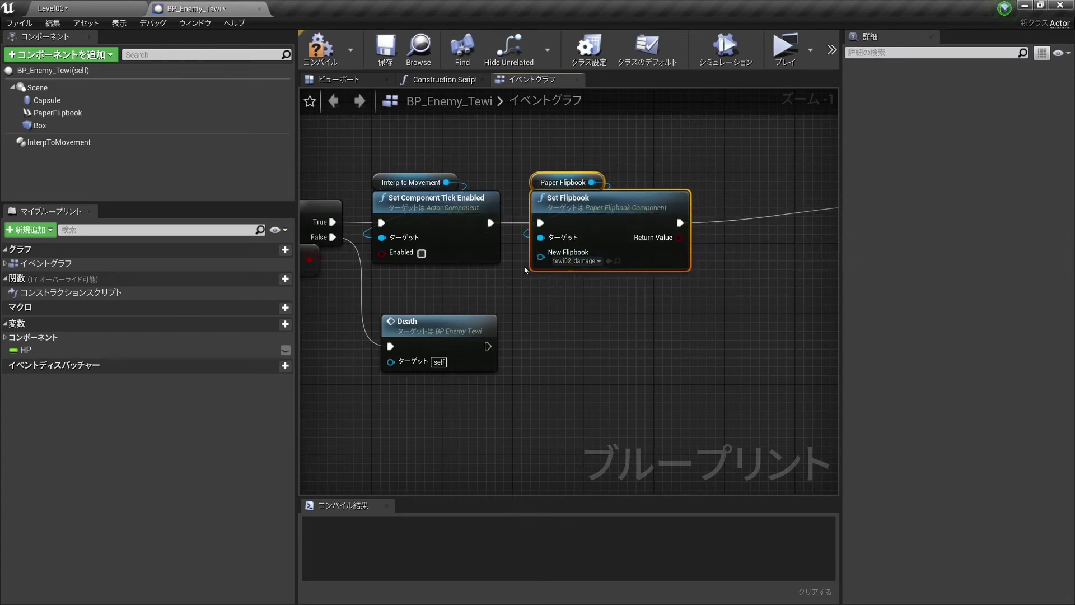
{"action": "right_click_drag", "start_coordinate": [672, 250], "coordinate": [613, 241]}
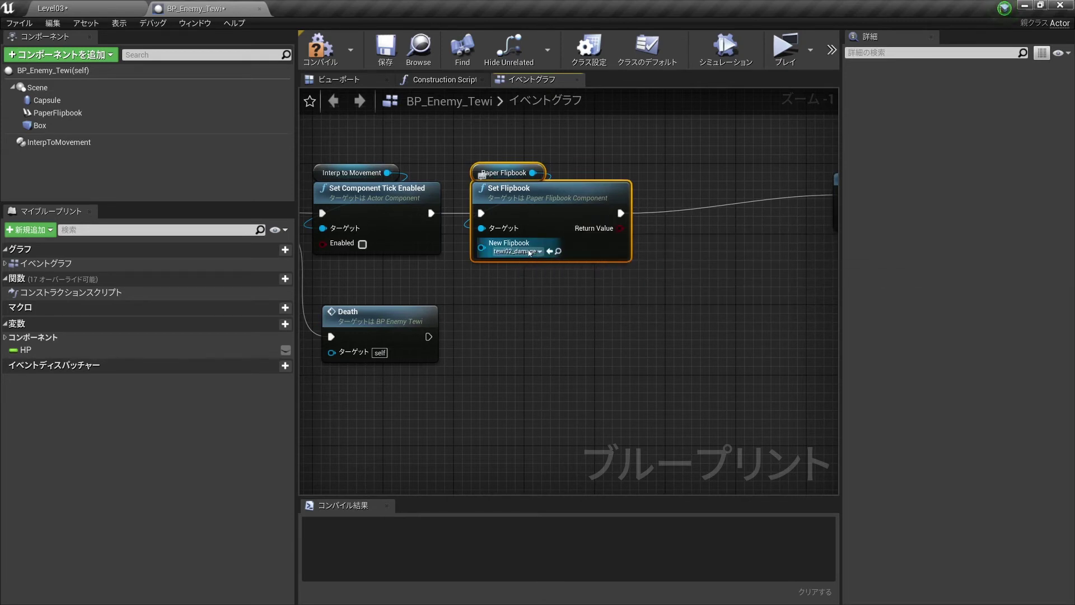
{"action": "right_click_drag", "start_coordinate": [530, 253], "coordinate": [429, 253]}
{"action": "scroll", "coordinate": [518, 200], "scroll_direction": "down", "scroll_amount": 1}
{"action": "left_click", "coordinate": [630, 201]}
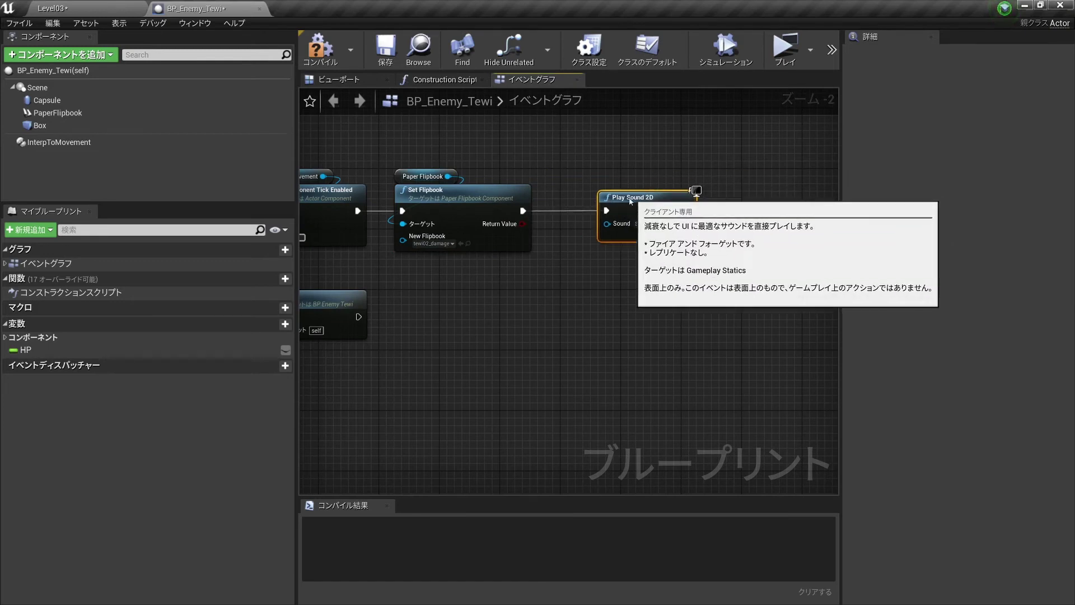
{"action": "left_click_drag", "start_coordinate": [630, 200], "coordinate": [584, 201]}
{"action": "scroll", "coordinate": [608, 232], "scroll_direction": "up", "scroll_amount": 2}
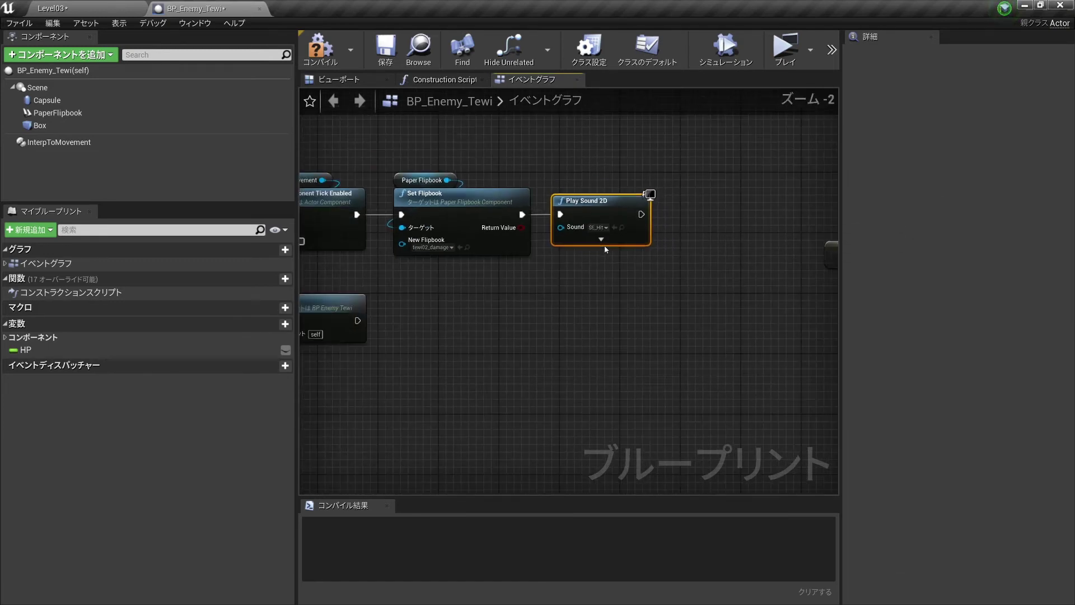
{"action": "scroll", "coordinate": [604, 245], "scroll_direction": "down", "scroll_amount": 2}
{"action": "scroll", "coordinate": [608, 243], "scroll_direction": "down", "scroll_amount": 3}
{"action": "scroll", "coordinate": [610, 242], "scroll_direction": "down", "scroll_amount": 4}
Box-select the Retriggerable Delay, Branch, Set Flipbook and Set Component Tick Enabled nodes together.
{"action": "scroll", "coordinate": [703, 233], "scroll_direction": "up", "scroll_amount": 2}
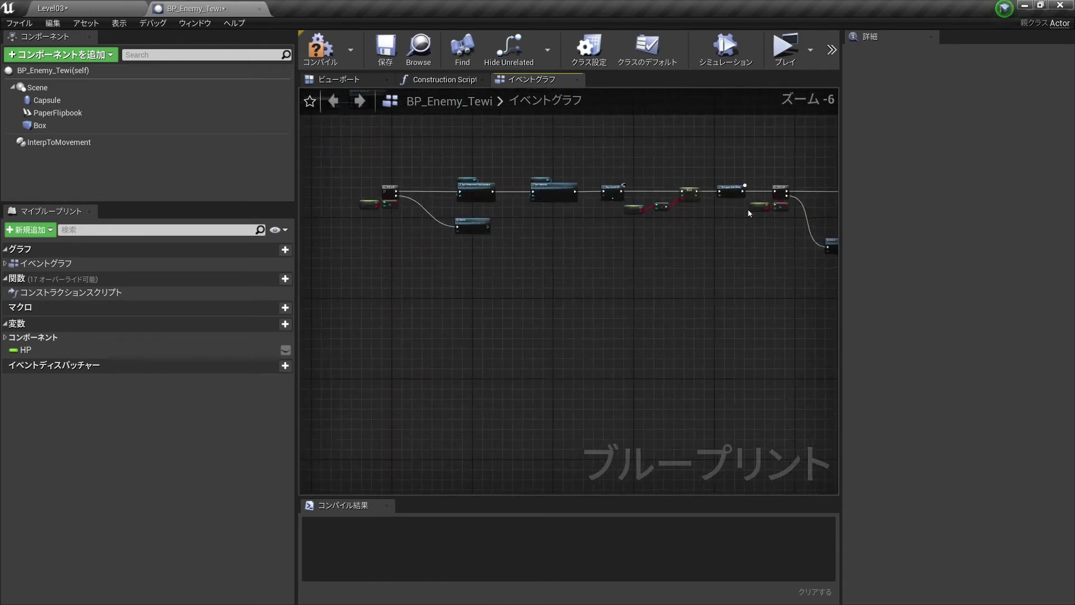
{"action": "scroll", "coordinate": [717, 205], "scroll_direction": "up", "scroll_amount": 2}
{"action": "scroll", "coordinate": [678, 202], "scroll_direction": "up", "scroll_amount": 1}
{"action": "scroll", "coordinate": [519, 210], "scroll_direction": "up", "scroll_amount": 1}
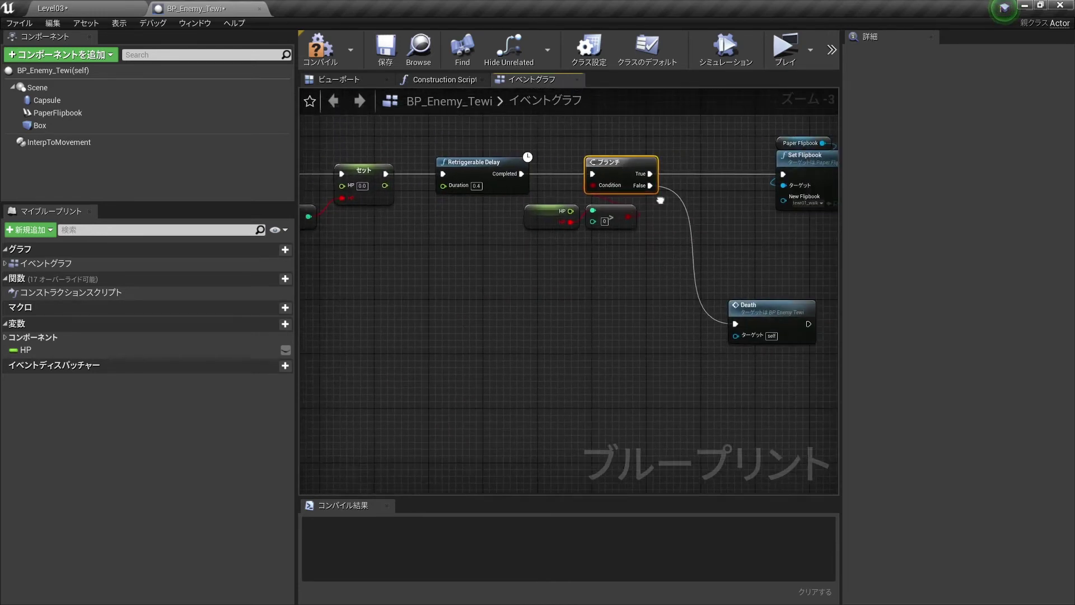
{"action": "scroll", "coordinate": [628, 164], "scroll_direction": "down", "scroll_amount": 1}
{"action": "right_click_drag", "start_coordinate": [521, 168], "coordinate": [415, 168]}
{"action": "left_click_drag", "start_coordinate": [412, 170], "coordinate": [738, 226]}
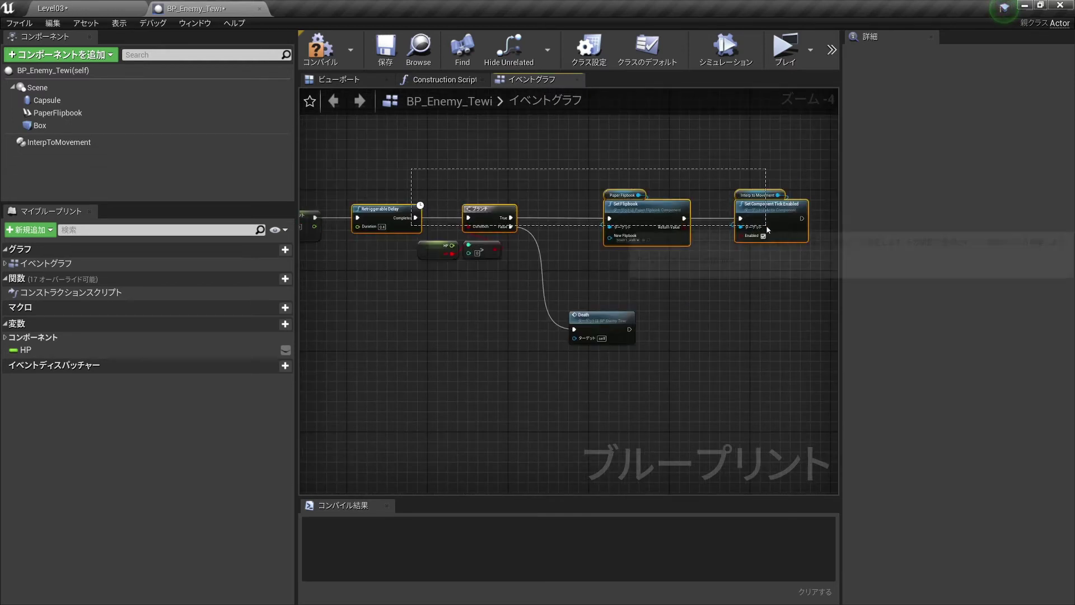
{"action": "right_click_drag", "start_coordinate": [511, 232], "coordinate": [655, 212]}
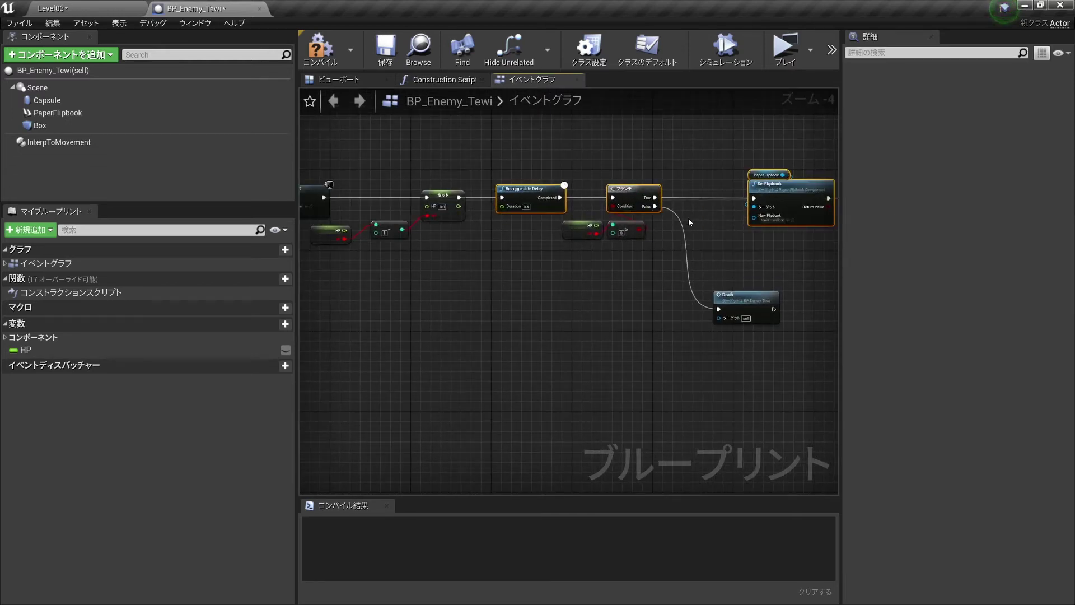
Wire Play Sound 2D's exec output into the Retriggerable Delay.
{"action": "scroll", "coordinate": [688, 218], "scroll_direction": "down", "scroll_amount": 2}
{"action": "right_click_drag", "start_coordinate": [502, 244], "coordinate": [697, 247]}
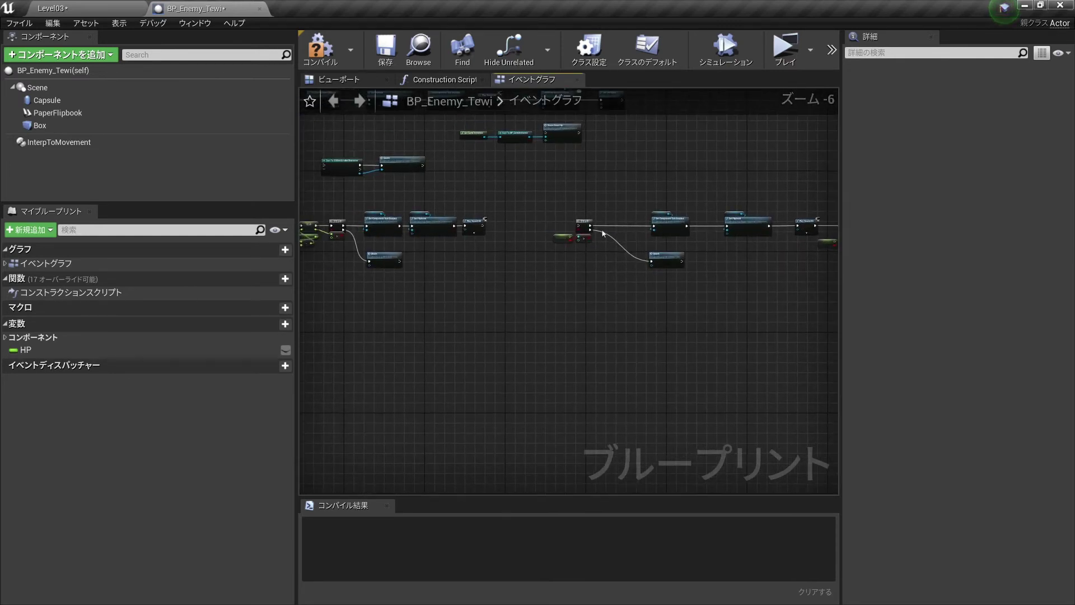
{"action": "scroll", "coordinate": [697, 247], "scroll_direction": "down", "scroll_amount": 3}
{"action": "right_click_drag", "start_coordinate": [385, 203], "coordinate": [408, 245]}
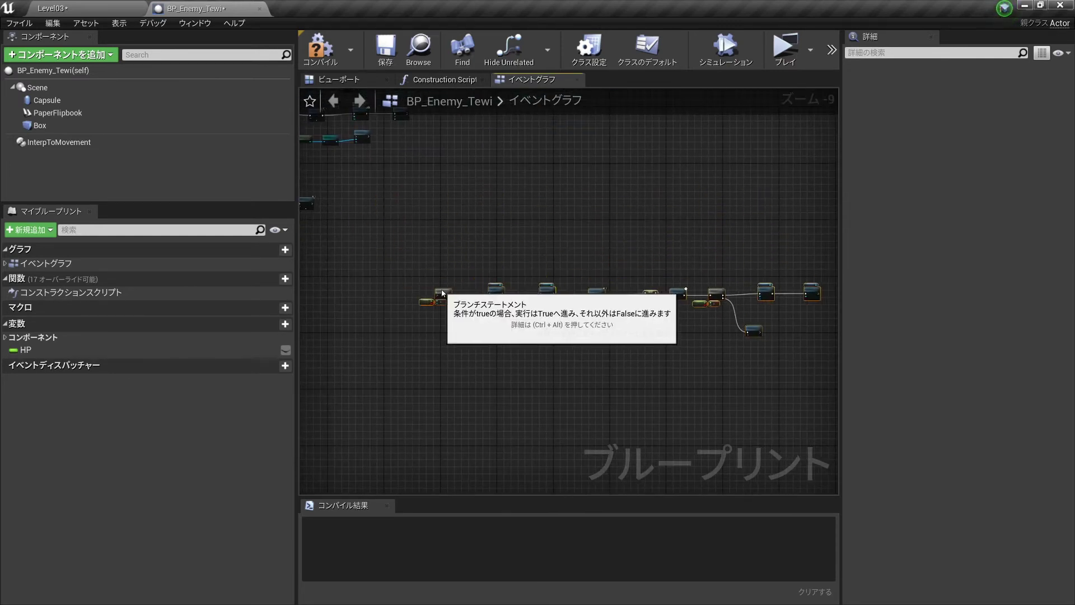
{"action": "scroll", "coordinate": [479, 288], "scroll_direction": "up", "scroll_amount": 4}
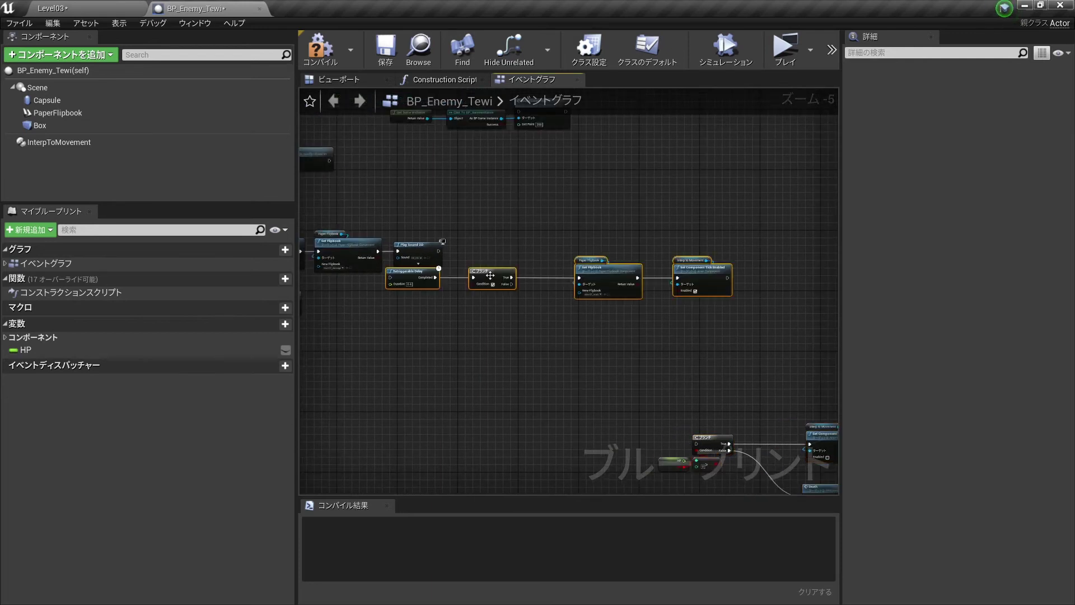
{"action": "scroll", "coordinate": [530, 280], "scroll_direction": "up", "scroll_amount": 5}
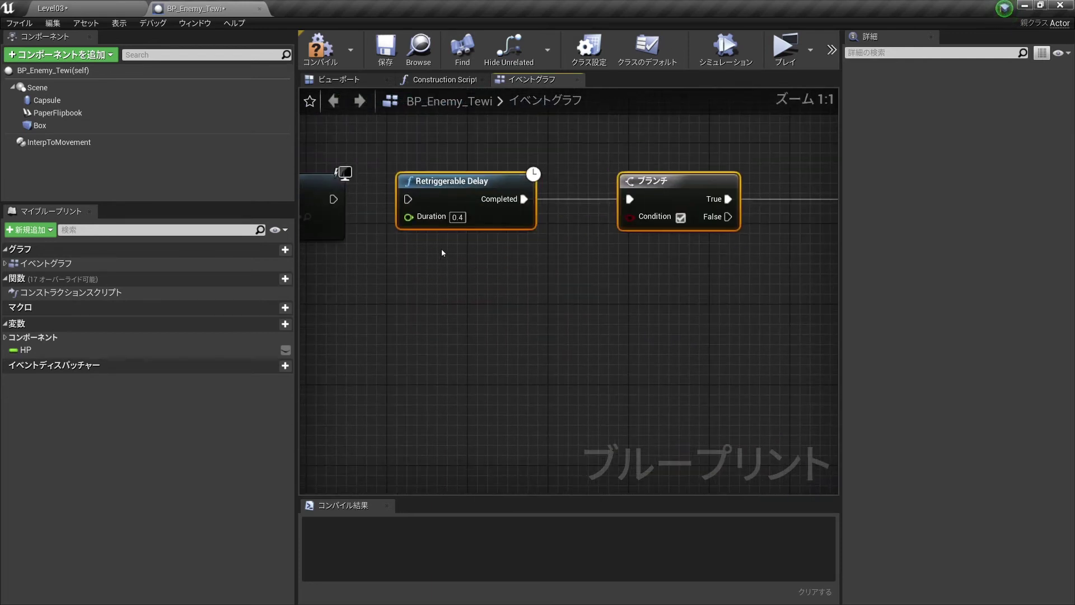
{"action": "right_click_drag", "start_coordinate": [441, 255], "coordinate": [571, 286]}
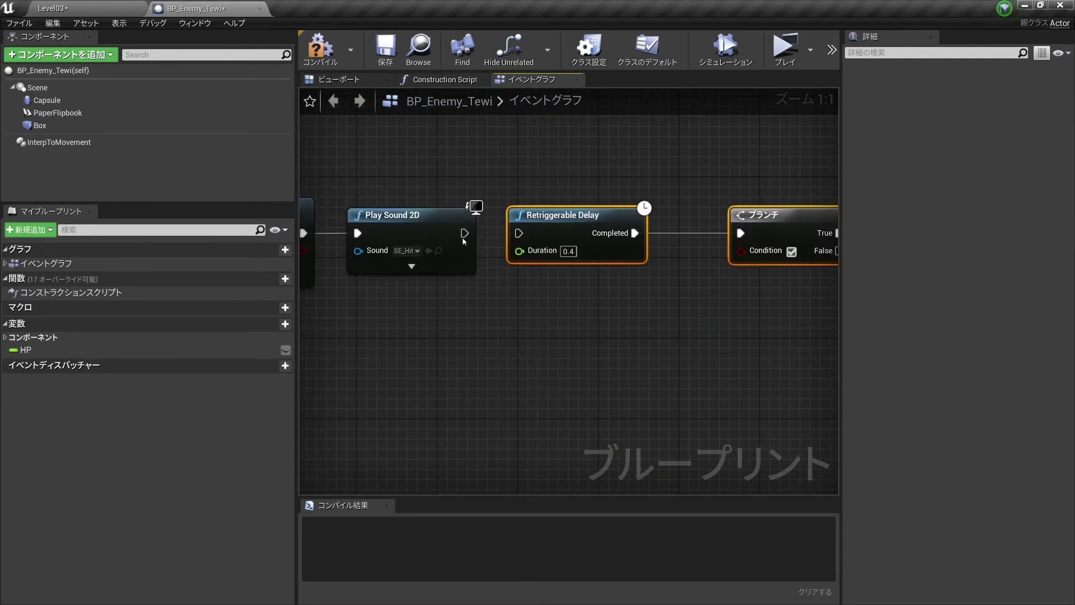
{"action": "left_click_drag", "start_coordinate": [464, 233], "coordinate": [520, 236]}
Reselect the delay chain nodes to position them after Play Sound 2D.
{"action": "scroll", "coordinate": [519, 265], "scroll_direction": "down", "scroll_amount": 4}
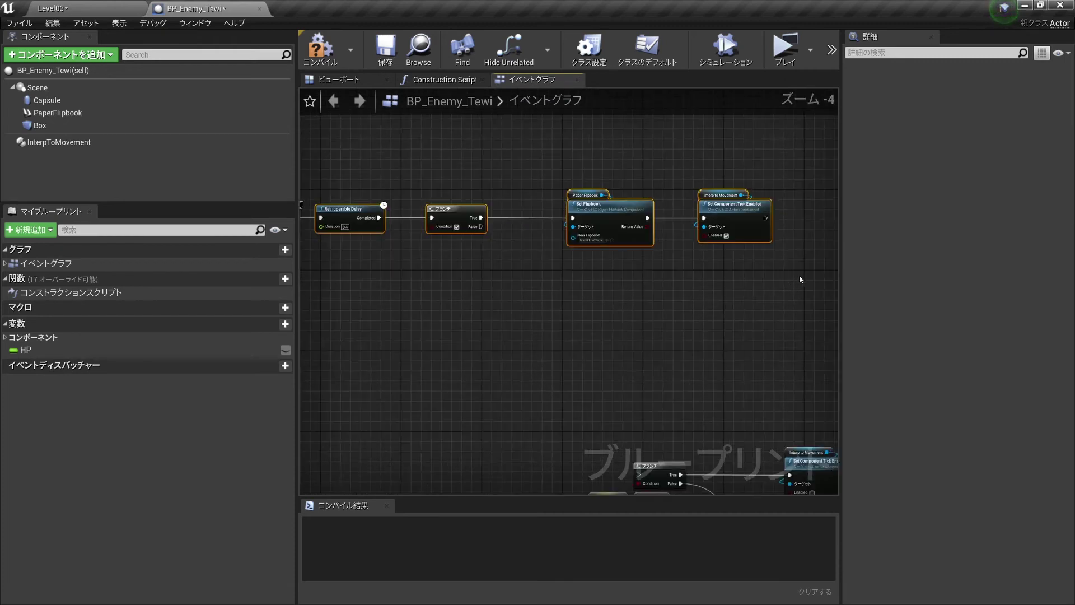
{"action": "left_click_drag", "start_coordinate": [793, 274], "coordinate": [471, 183]}
{"action": "scroll", "coordinate": [484, 292], "scroll_direction": "up", "scroll_amount": 4}
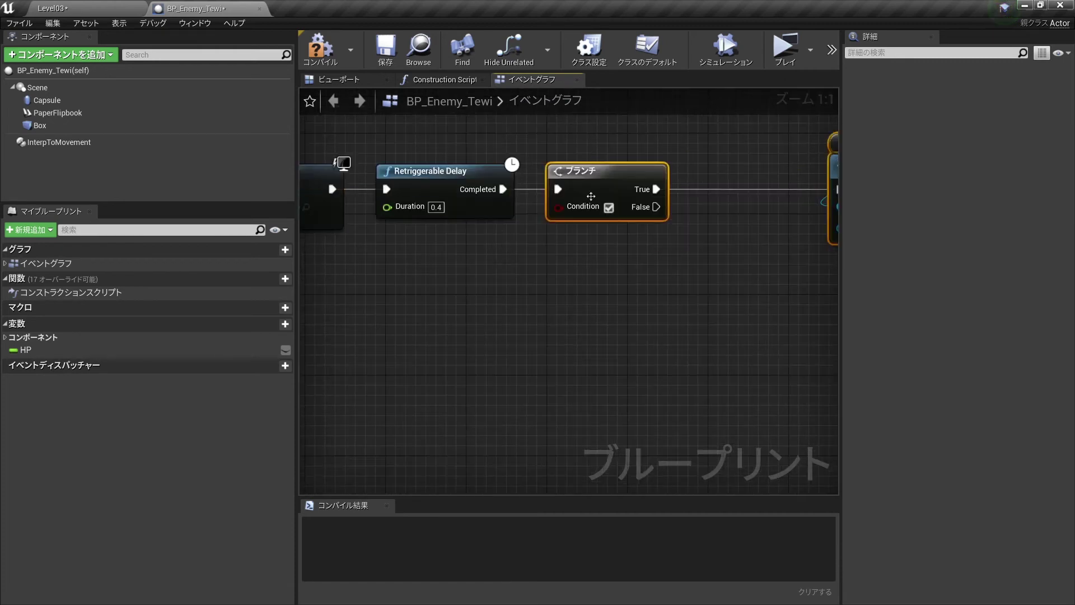
{"action": "right_click_drag", "start_coordinate": [524, 249], "coordinate": [466, 299]}
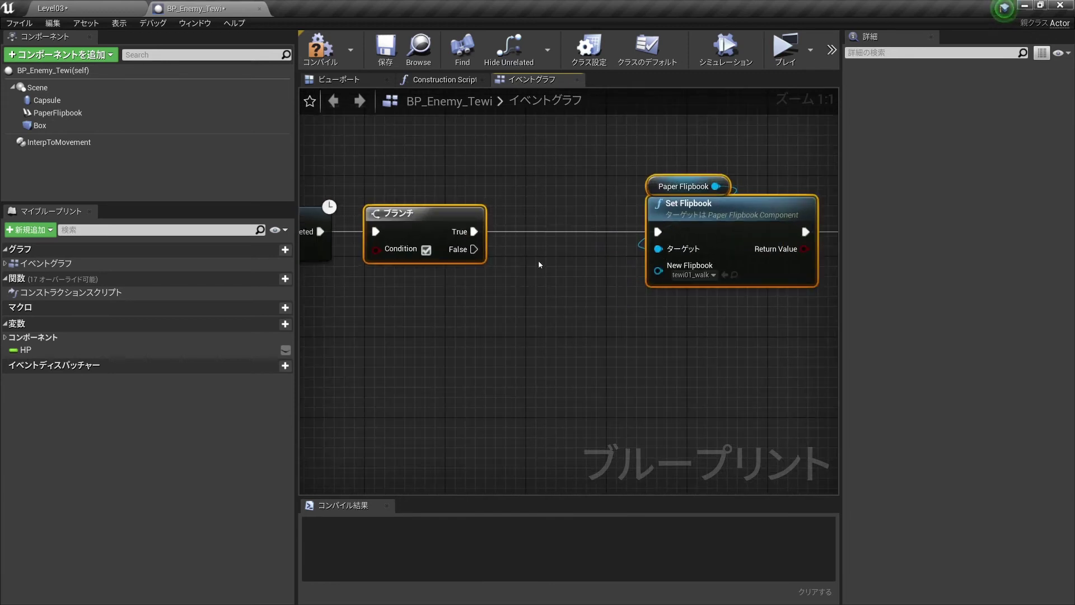
Frame the chain through Set Component Tick Enabled and select that node.
{"action": "scroll", "coordinate": [539, 264], "scroll_direction": "down", "scroll_amount": 3}
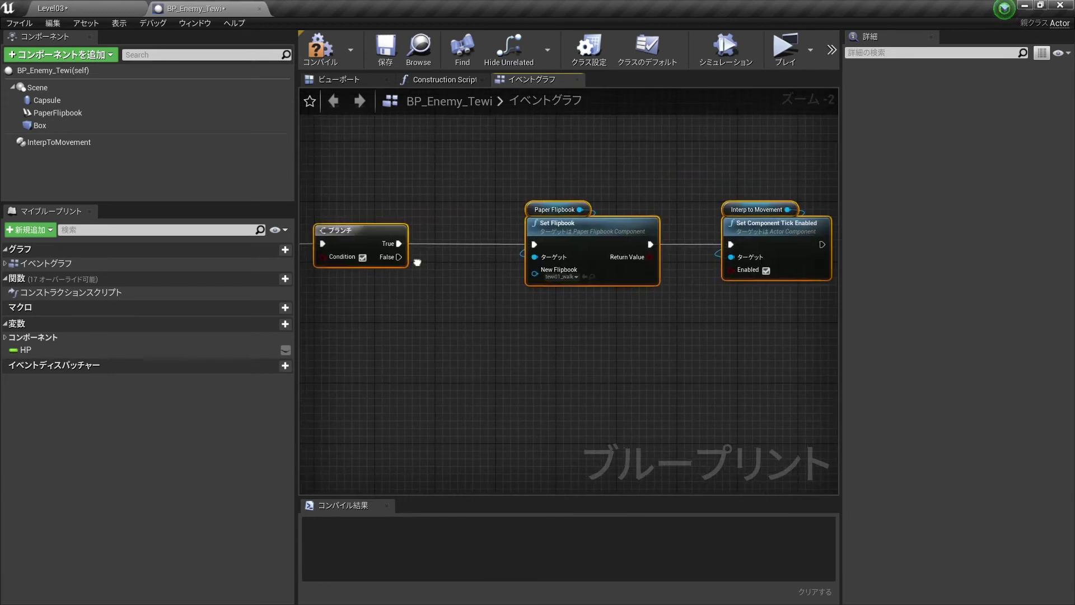
{"action": "scroll", "coordinate": [703, 346], "scroll_direction": "up", "scroll_amount": 1}
{"action": "scroll", "coordinate": [617, 236], "scroll_direction": "up", "scroll_amount": 1}
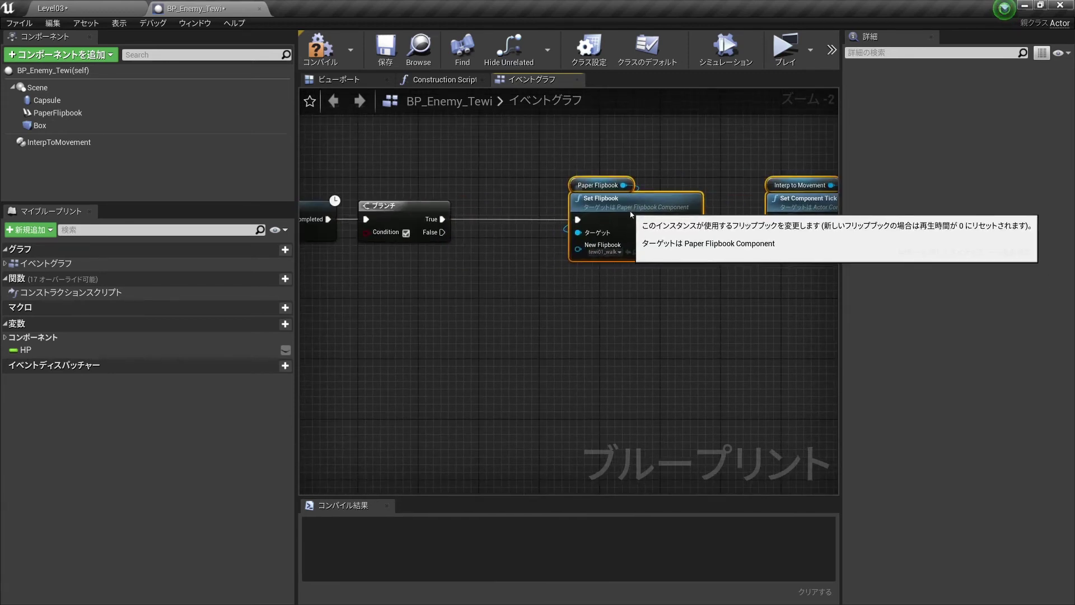
{"action": "right_click_drag", "start_coordinate": [616, 236], "coordinate": [536, 213]}
{"action": "scroll", "coordinate": [419, 211], "scroll_direction": "up", "scroll_amount": 1}
{"action": "right_click_drag", "start_coordinate": [419, 211], "coordinate": [542, 199]}
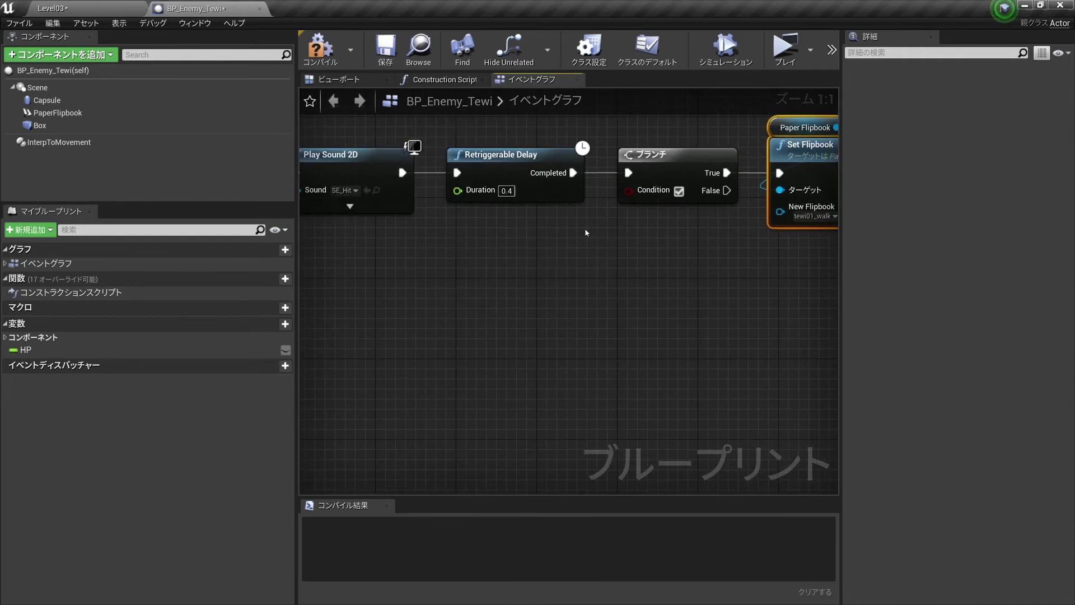
{"action": "right_click_drag", "start_coordinate": [707, 231], "coordinate": [648, 220]}
{"action": "scroll", "coordinate": [648, 220], "scroll_direction": "down", "scroll_amount": 3}
{"action": "right_click_drag", "start_coordinate": [711, 249], "coordinate": [623, 259]}
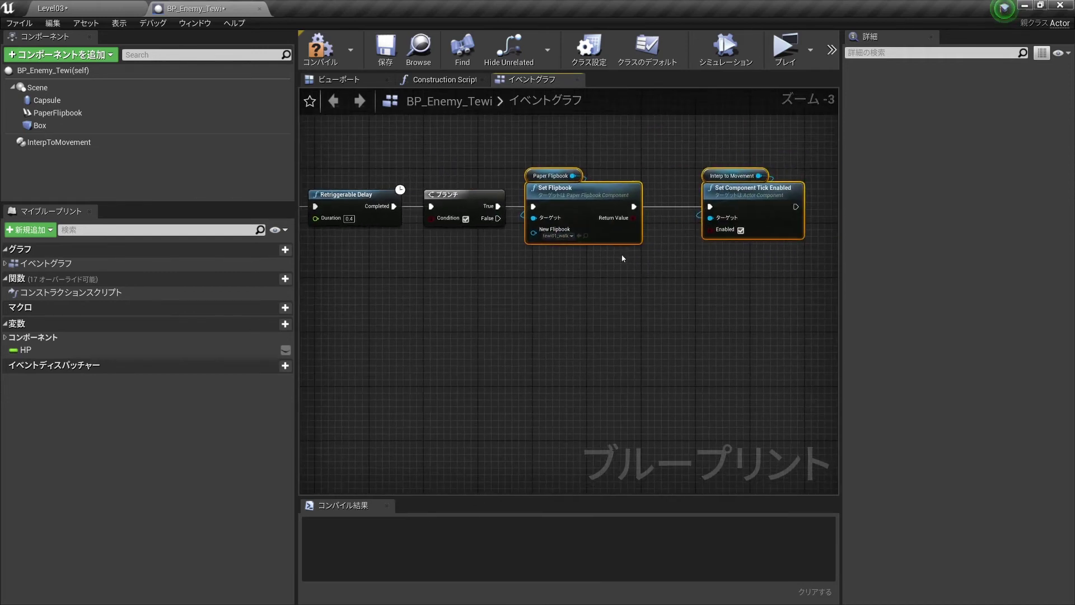
{"action": "left_click", "coordinate": [751, 190]}
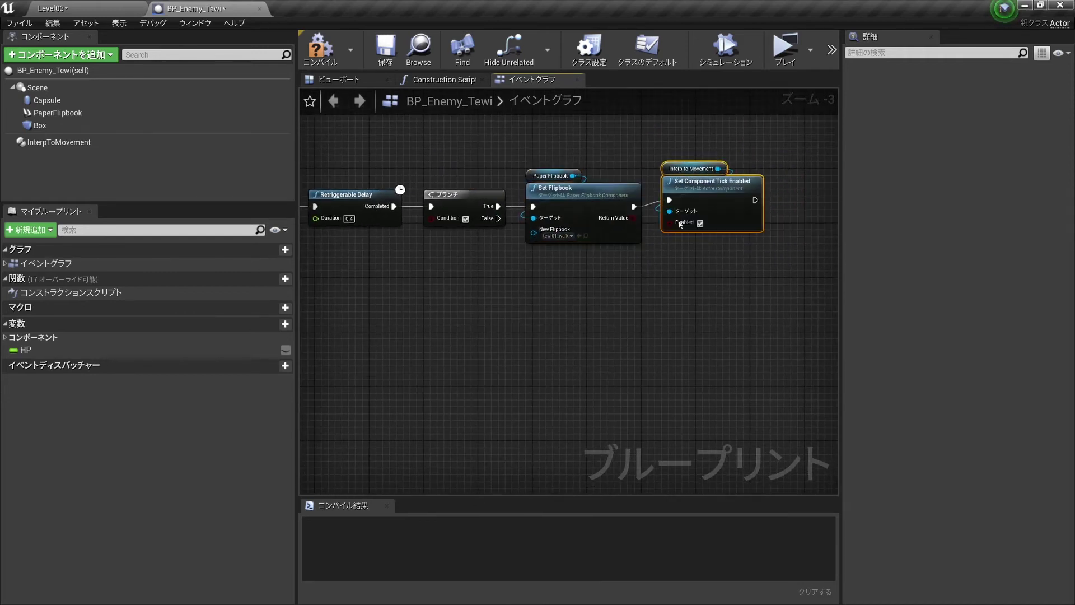
Nudge Set Component Tick Enabled next to Set Flipbook and frame the Death event.
{"action": "right_click_drag", "start_coordinate": [526, 163], "coordinate": [659, 229]}
{"action": "scroll", "coordinate": [659, 230], "scroll_direction": "down", "scroll_amount": 3}
{"action": "right_click_drag", "start_coordinate": [506, 173], "coordinate": [547, 237]}
{"action": "scroll", "coordinate": [547, 237], "scroll_direction": "up", "scroll_amount": 6}
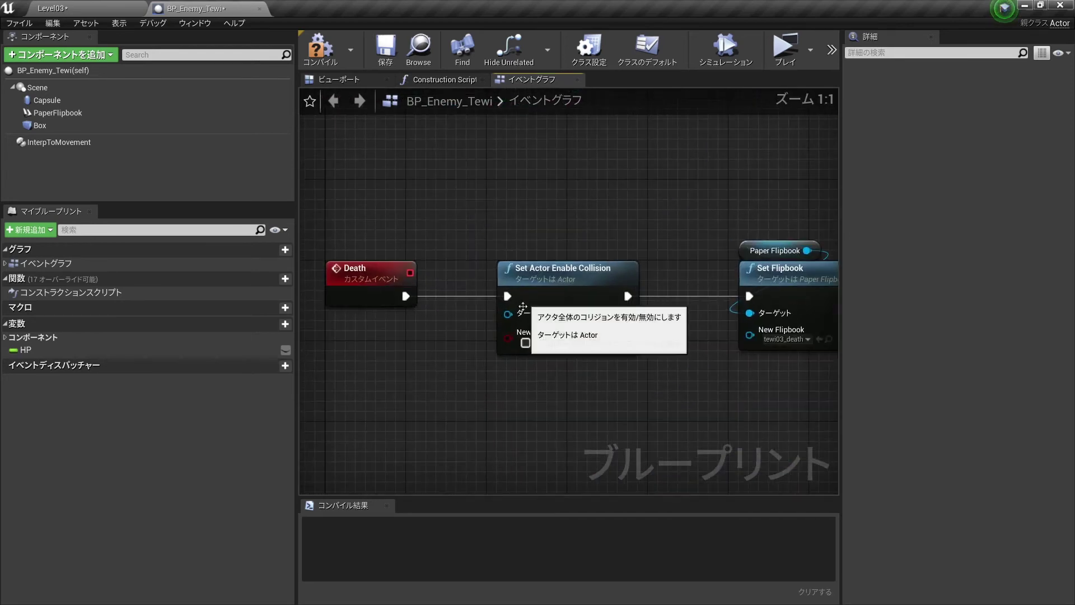
{"action": "right_click_drag", "start_coordinate": [577, 354], "coordinate": [473, 301]}
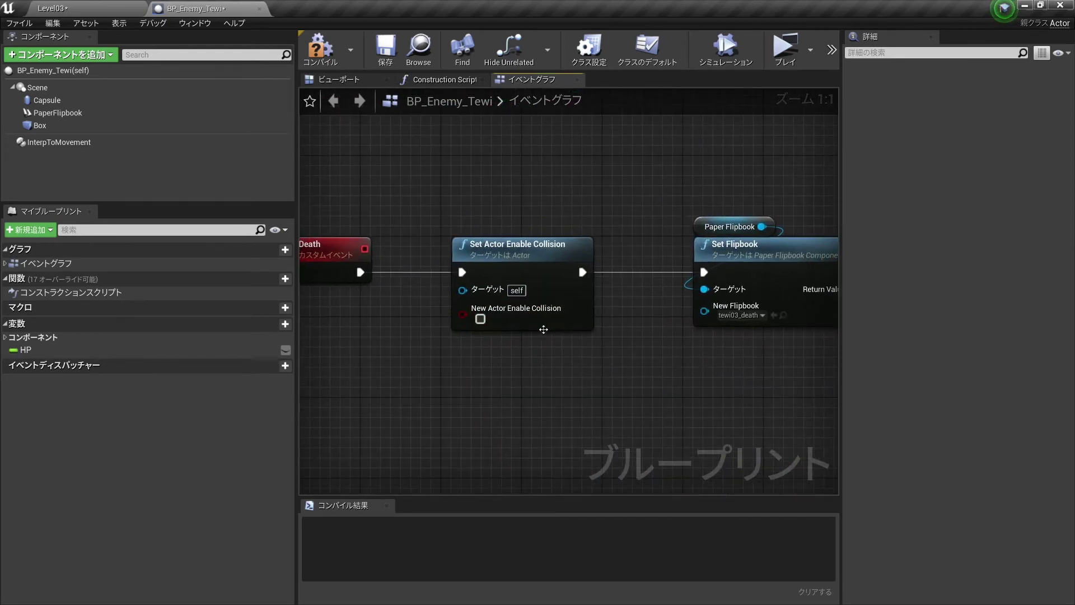
{"action": "scroll", "coordinate": [477, 294], "scroll_direction": "down", "scroll_amount": 1}
{"action": "scroll", "coordinate": [476, 294], "scroll_direction": "down", "scroll_amount": 3}
{"action": "right_click_drag", "start_coordinate": [600, 307], "coordinate": [566, 285]}
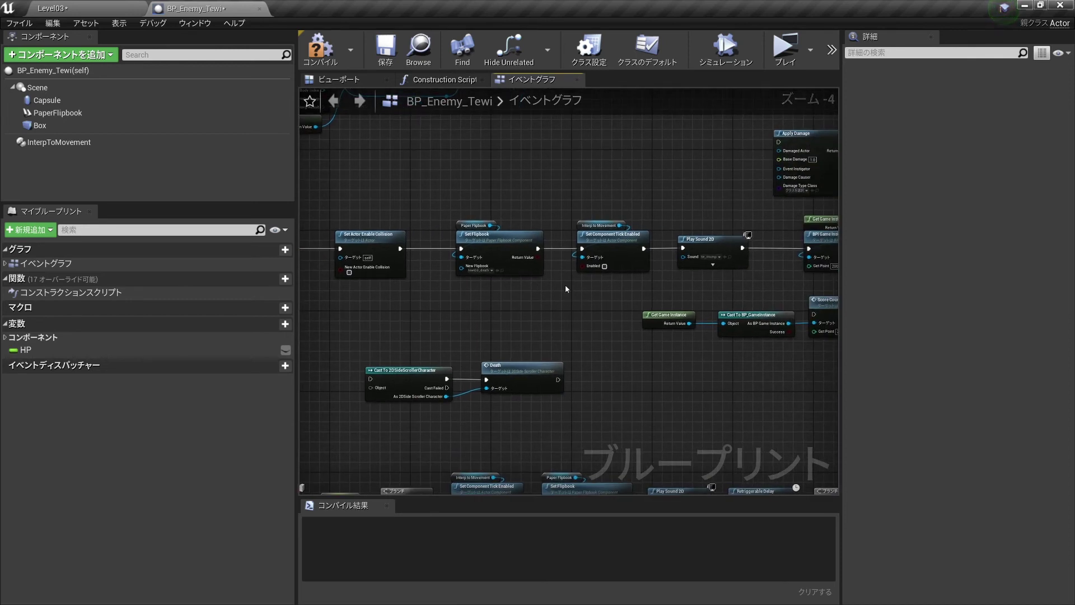
{"action": "scroll", "coordinate": [515, 261], "scroll_direction": "up", "scroll_amount": 2}
{"action": "scroll", "coordinate": [514, 261], "scroll_direction": "up", "scroll_amount": 1}
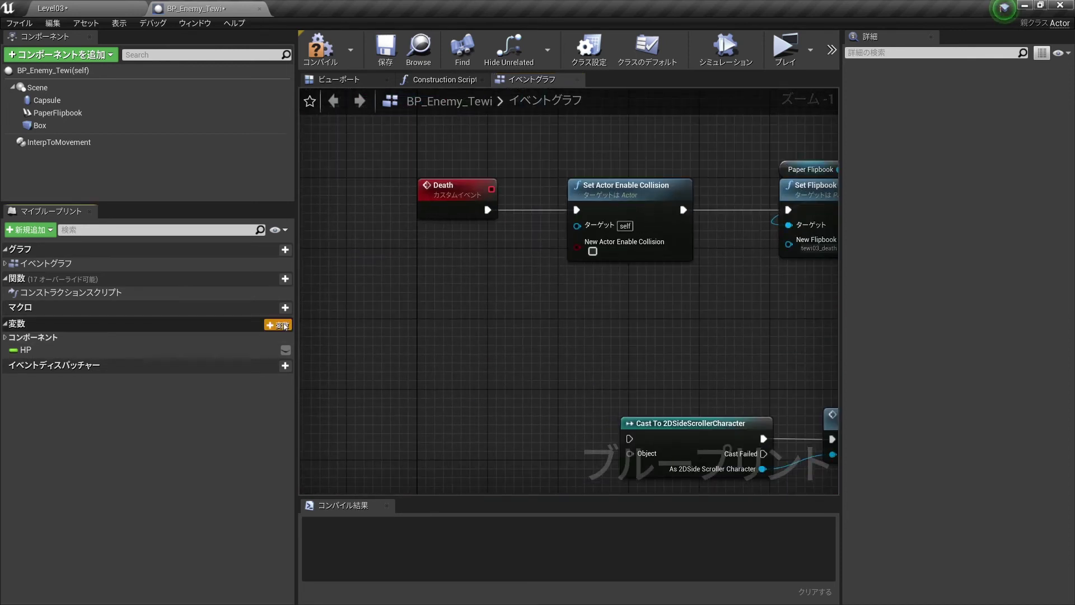
Add a Boolean variable named bDeath and compile the blueprint.
{"action": "left_click", "coordinate": [286, 325]}
{"action": "type", "text": "bDeath"}
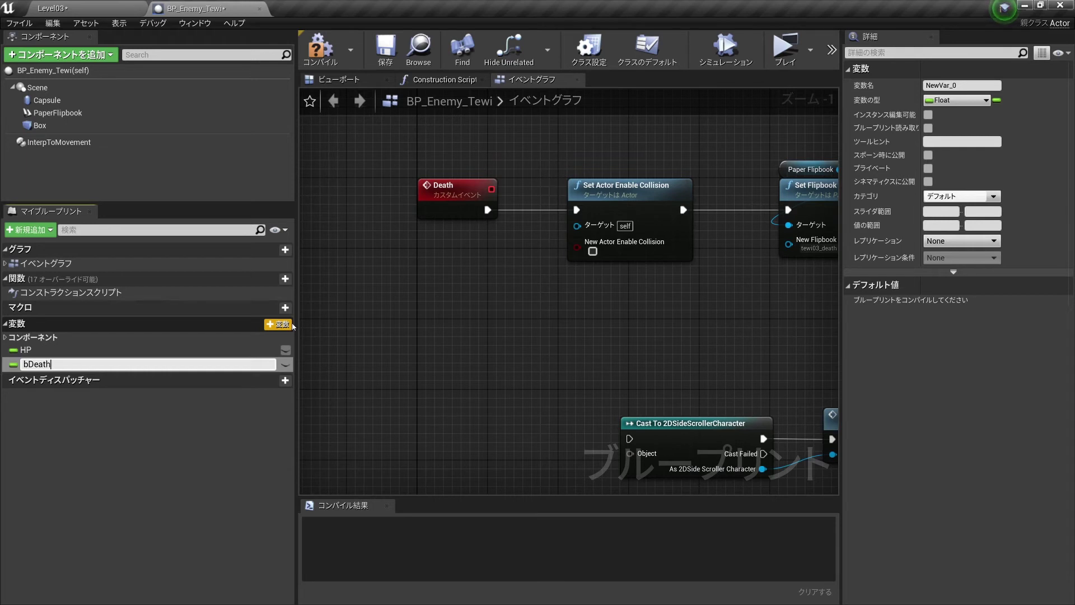
{"action": "key", "text": "Return"}
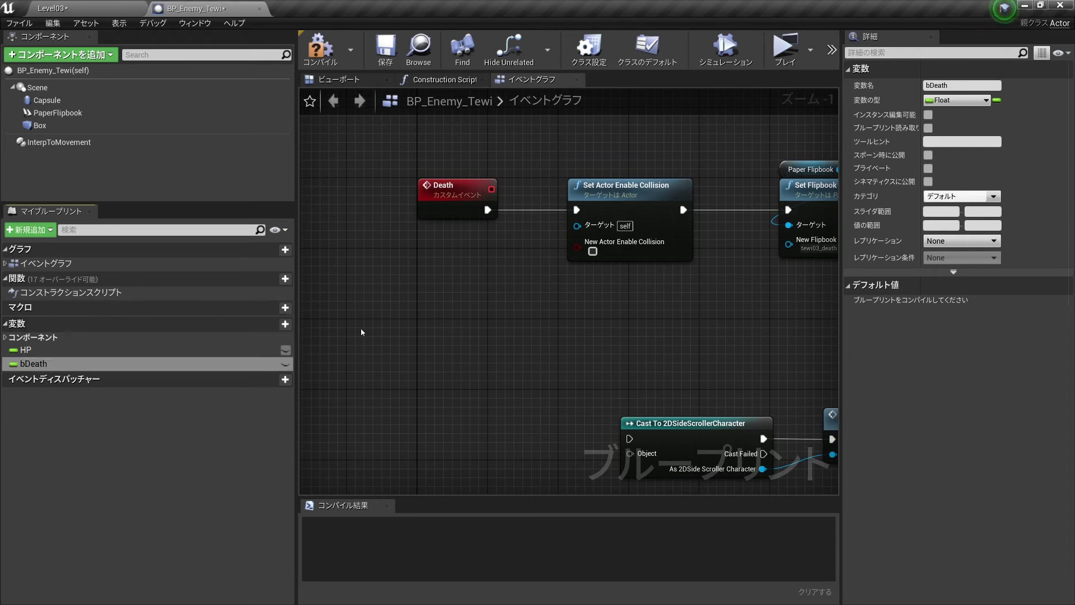
{"action": "left_click", "coordinate": [959, 99]}
{"action": "left_click", "coordinate": [963, 119]}
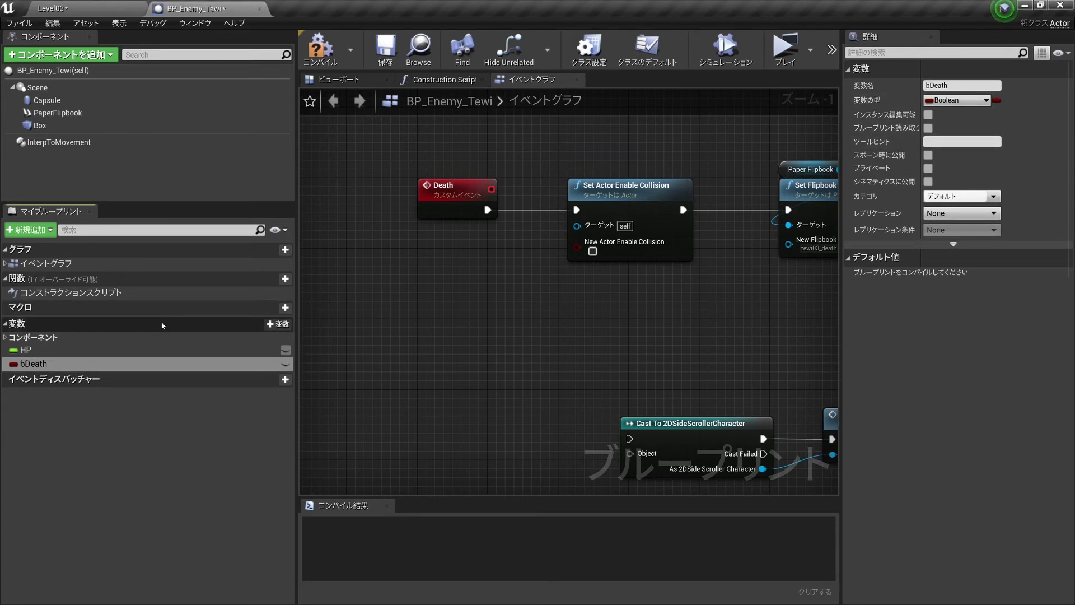
{"action": "key", "text": "ctrl+s"}
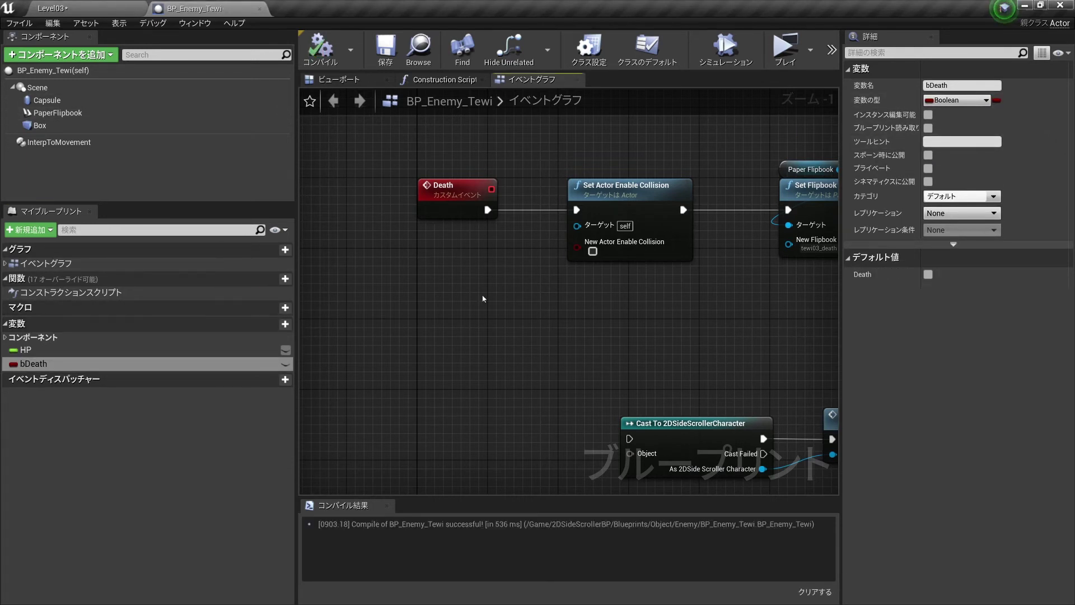
Shift Set Actor Enable Collision right and drop bDeath into the graph after Death.
{"action": "left_click", "coordinate": [33, 338]}
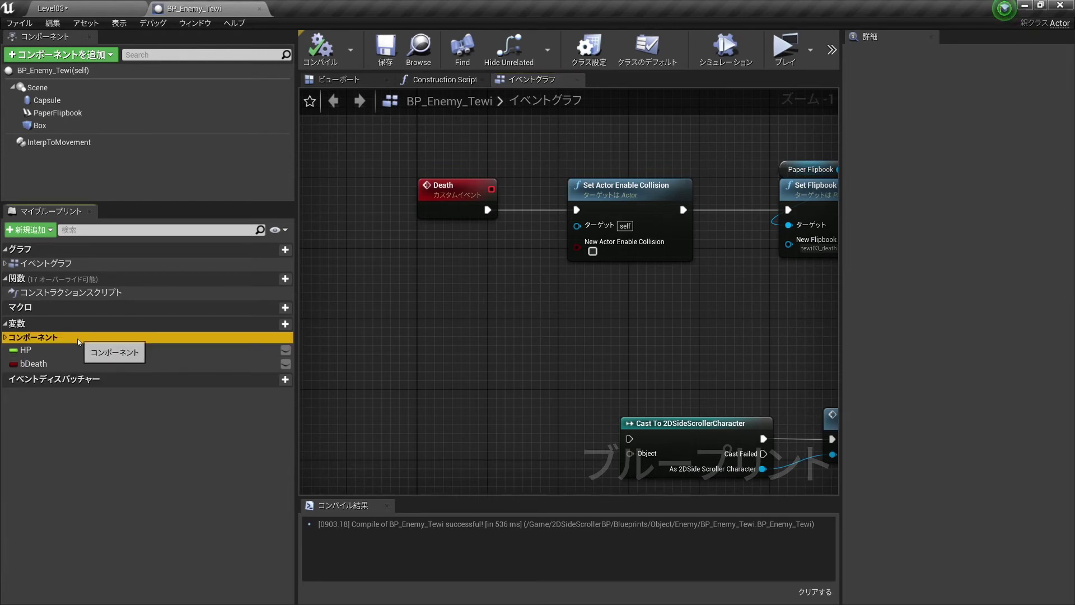
{"action": "left_click", "coordinate": [60, 365]}
{"action": "right_click_drag", "start_coordinate": [581, 261], "coordinate": [561, 305]}
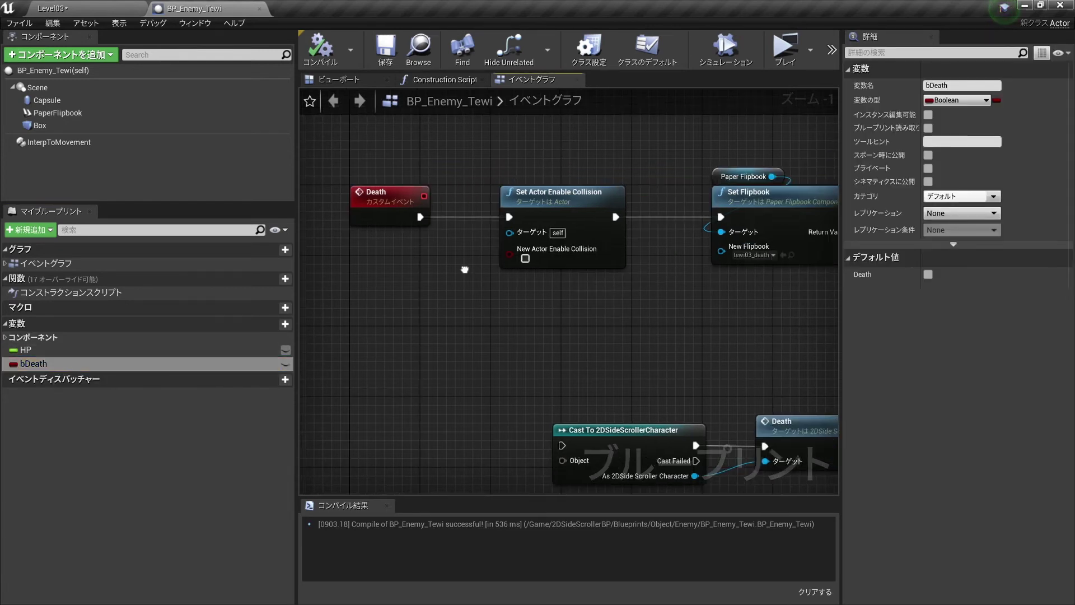
{"action": "left_click", "coordinate": [504, 247]}
{"action": "right_click_drag", "start_coordinate": [392, 336], "coordinate": [664, 331]}
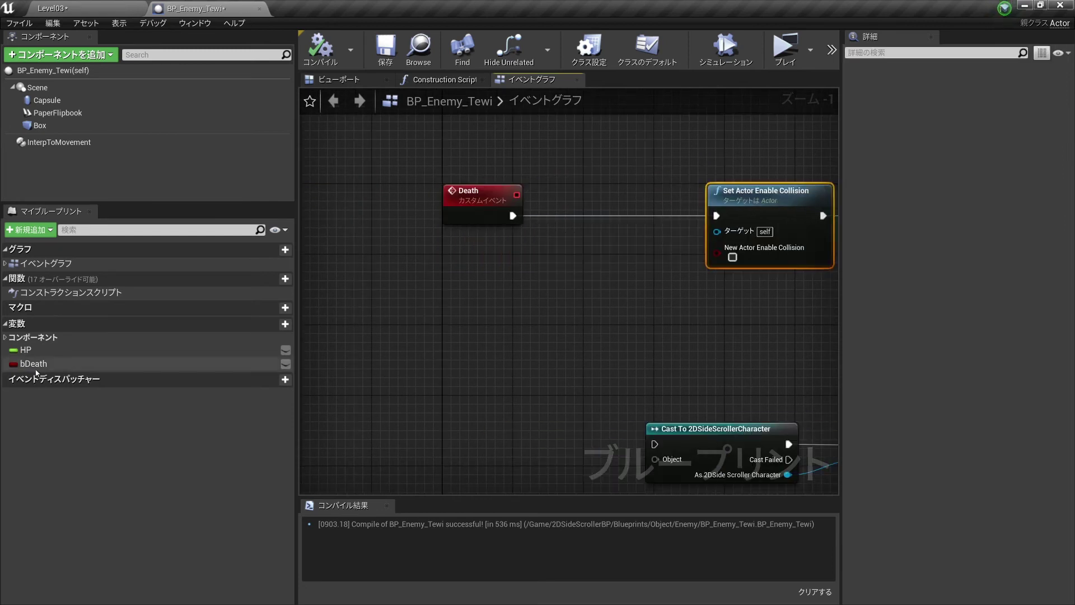
{"action": "mouse_move", "coordinate": [33, 364]}
{"action": "left_mouse_down"}
{"action": "mouse_move", "coordinate": [576, 278]}
{"action": "mouse_move", "coordinate": [608, 210]}
{"action": "mouse_move", "coordinate": [718, 218]}
{"action": "left_mouse_up"}
Create a Set bDeath node set to true, wired after the Death event.
{"action": "left_click", "coordinate": [583, 285]}
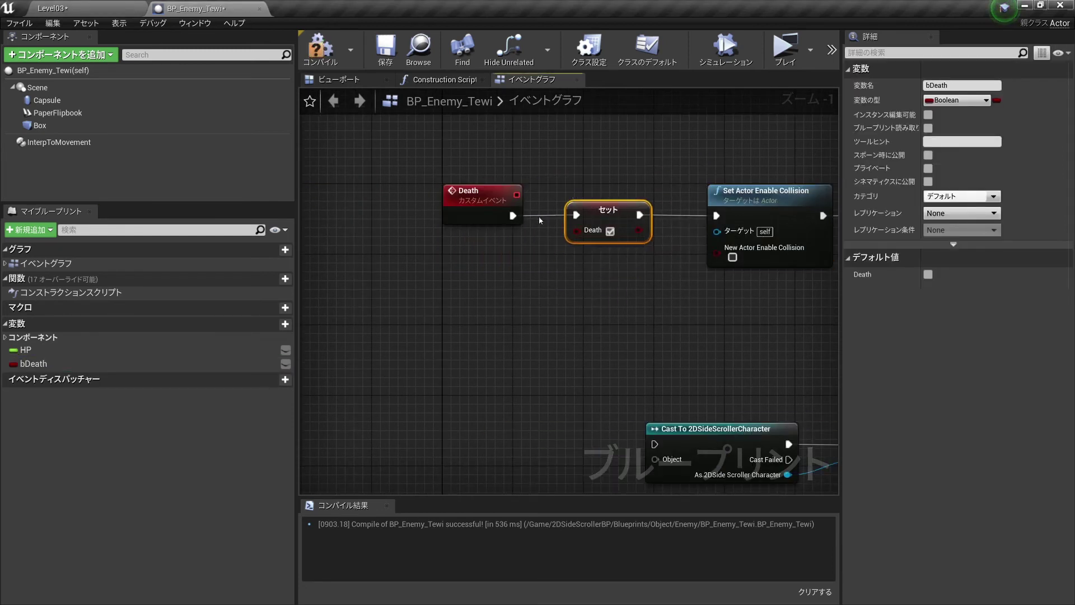
{"action": "scroll", "coordinate": [523, 247], "scroll_direction": "down", "scroll_amount": 3}
{"action": "scroll", "coordinate": [653, 331], "scroll_direction": "up", "scroll_amount": 3}
{"action": "mouse_move", "coordinate": [653, 331]}
{"action": "right_mouse_down"}
{"action": "mouse_move", "coordinate": [565, 290]}
{"action": "mouse_move", "coordinate": [646, 324]}
{"action": "right_mouse_up"}
Add a bDeath getter and connect it to the recovery Branch's Condition pin.
{"action": "mouse_move", "coordinate": [33, 363]}
{"action": "left_mouse_down"}
{"action": "mouse_move", "coordinate": [471, 314]}
{"action": "mouse_move", "coordinate": [552, 321]}
{"action": "left_mouse_up"}
{"action": "scroll", "coordinate": [552, 321], "scroll_direction": "down", "scroll_amount": 2}
{"action": "mouse_move", "coordinate": [553, 321]}
{"action": "right_mouse_down"}
{"action": "mouse_move", "coordinate": [693, 312]}
{"action": "mouse_move", "coordinate": [517, 289]}
{"action": "right_mouse_up"}
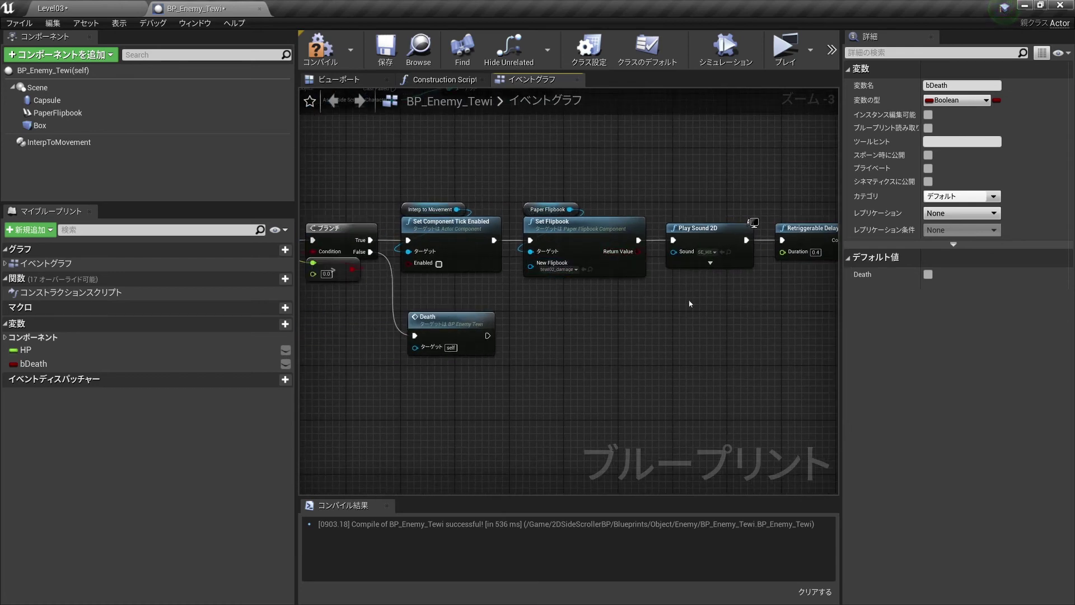
{"action": "right_click_drag", "start_coordinate": [691, 304], "coordinate": [523, 292]}
{"action": "right_click_drag", "start_coordinate": [601, 286], "coordinate": [395, 290]}
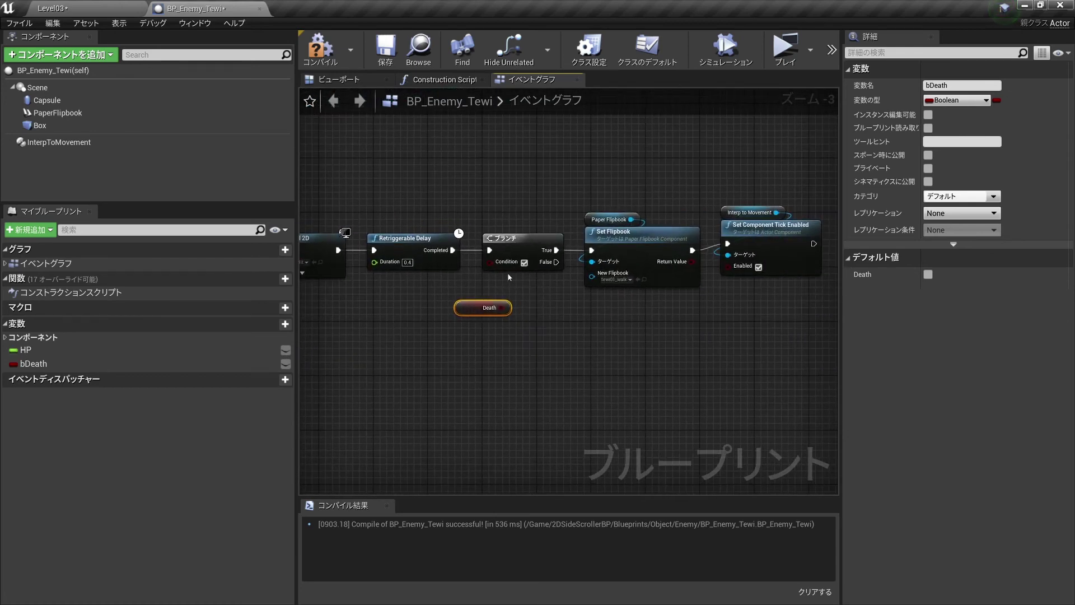
{"action": "right_click_drag", "start_coordinate": [461, 289], "coordinate": [635, 283]}
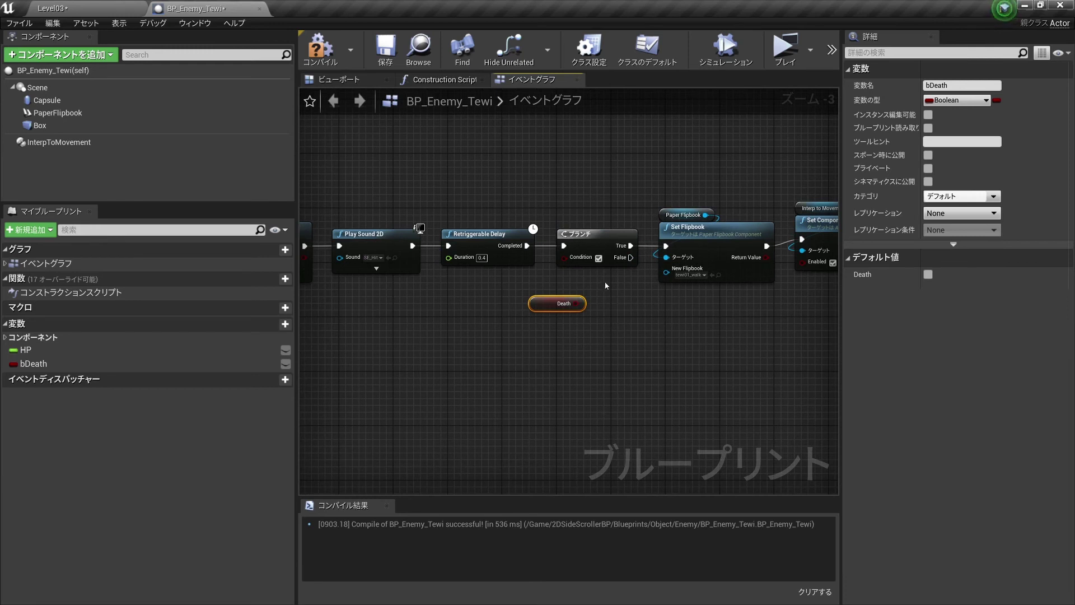
{"action": "mouse_move", "coordinate": [566, 303]}
{"action": "left_mouse_down"}
{"action": "mouse_move", "coordinate": [511, 304]}
{"action": "mouse_move", "coordinate": [572, 263]}
{"action": "mouse_move", "coordinate": [642, 256]}
{"action": "left_mouse_up"}
{"action": "scroll", "coordinate": [610, 284], "scroll_direction": "up", "scroll_amount": 3}
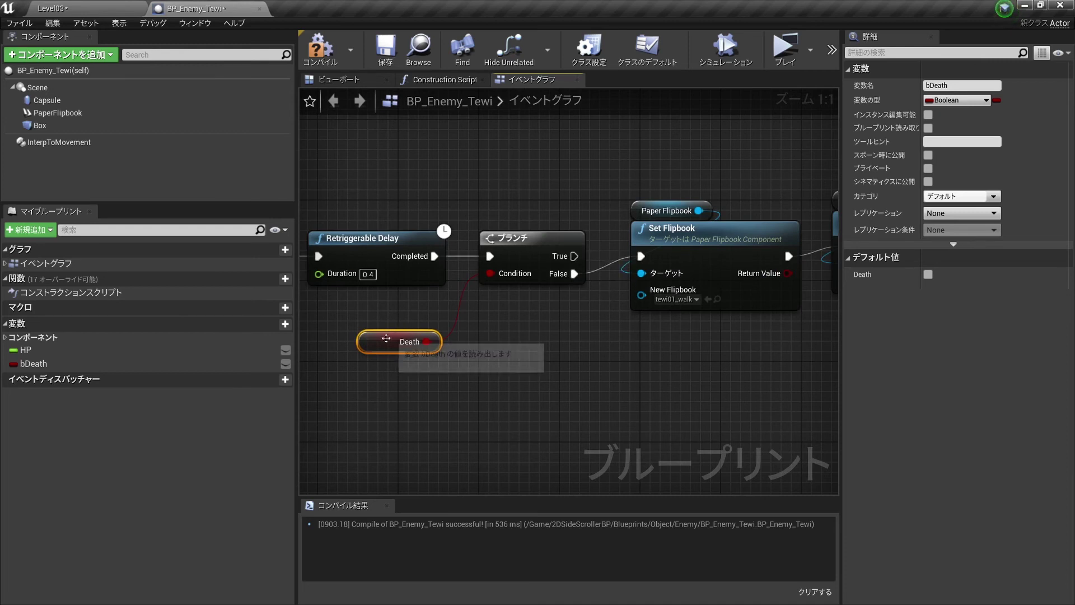
Move the Death getter above the Branch and realign the Set Flipbook and tick nodes.
{"action": "left_click_drag", "start_coordinate": [399, 341], "coordinate": [523, 220]}
{"action": "scroll", "coordinate": [466, 311], "scroll_direction": "down", "scroll_amount": 3}
{"action": "left_click_drag", "start_coordinate": [818, 364], "coordinate": [560, 230]}
{"action": "scroll", "coordinate": [606, 276], "scroll_direction": "up", "scroll_amount": 2}
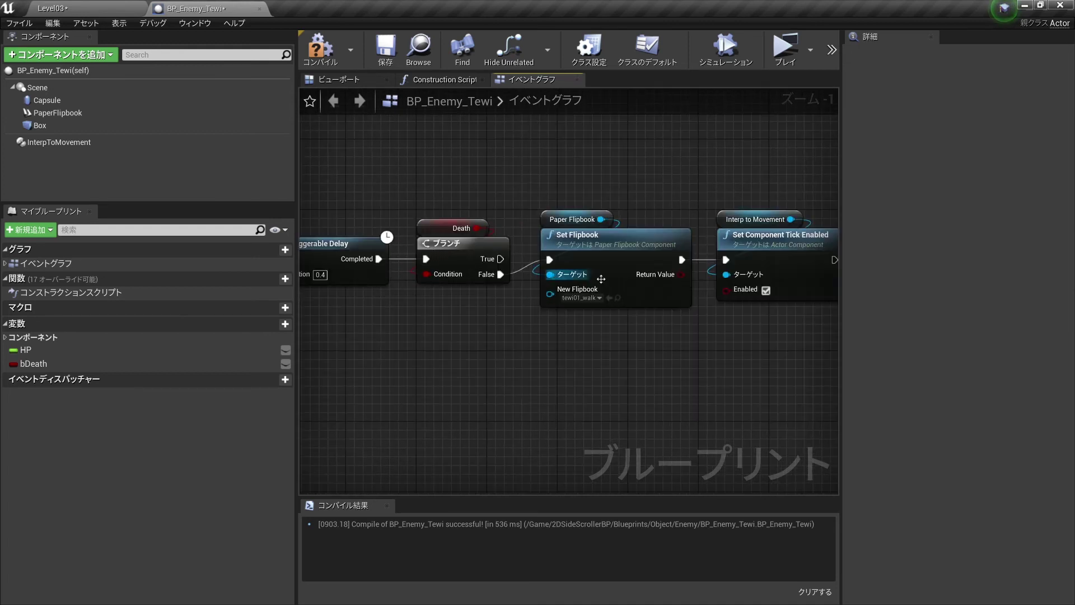
{"action": "right_click_drag", "start_coordinate": [624, 194], "coordinate": [461, 179]}
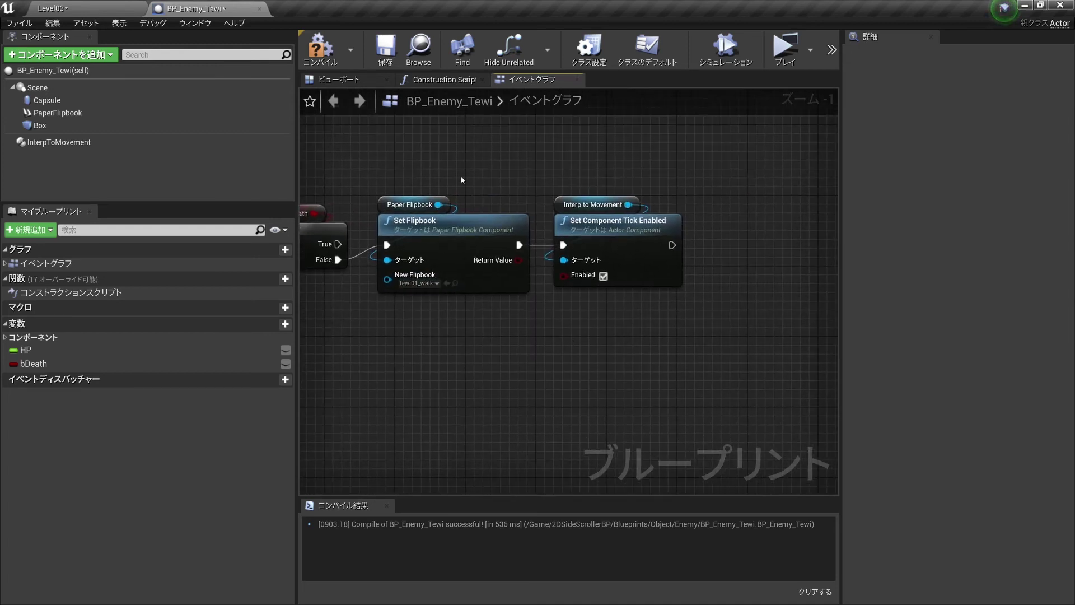
{"action": "left_click_drag", "start_coordinate": [637, 248], "coordinate": [628, 209]}
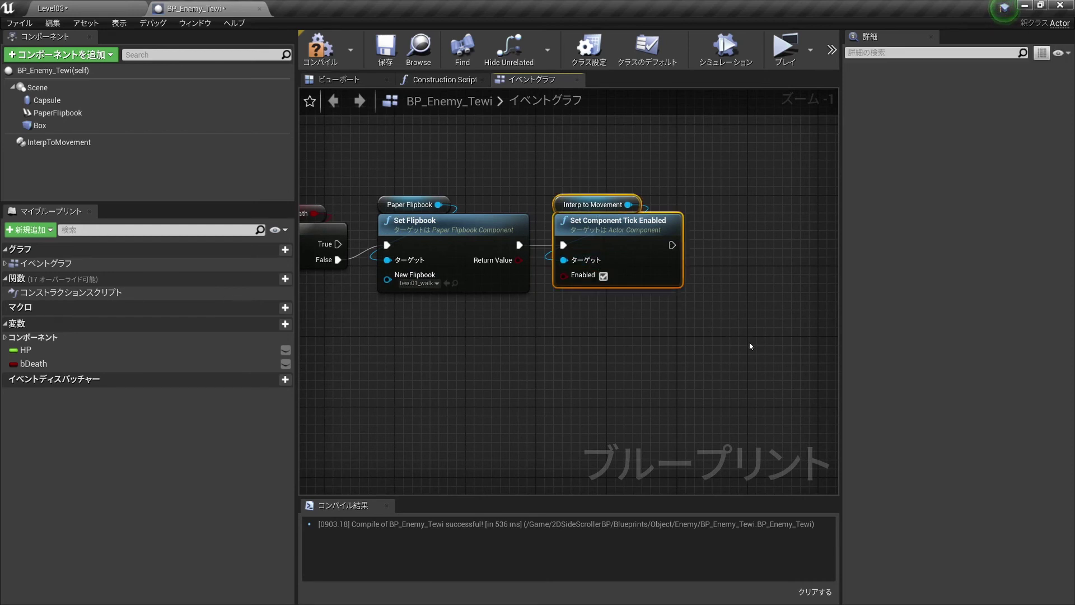
{"action": "right_click_drag", "start_coordinate": [595, 183], "coordinate": [695, 179]}
{"action": "left_click_drag", "start_coordinate": [471, 187], "coordinate": [623, 334]}
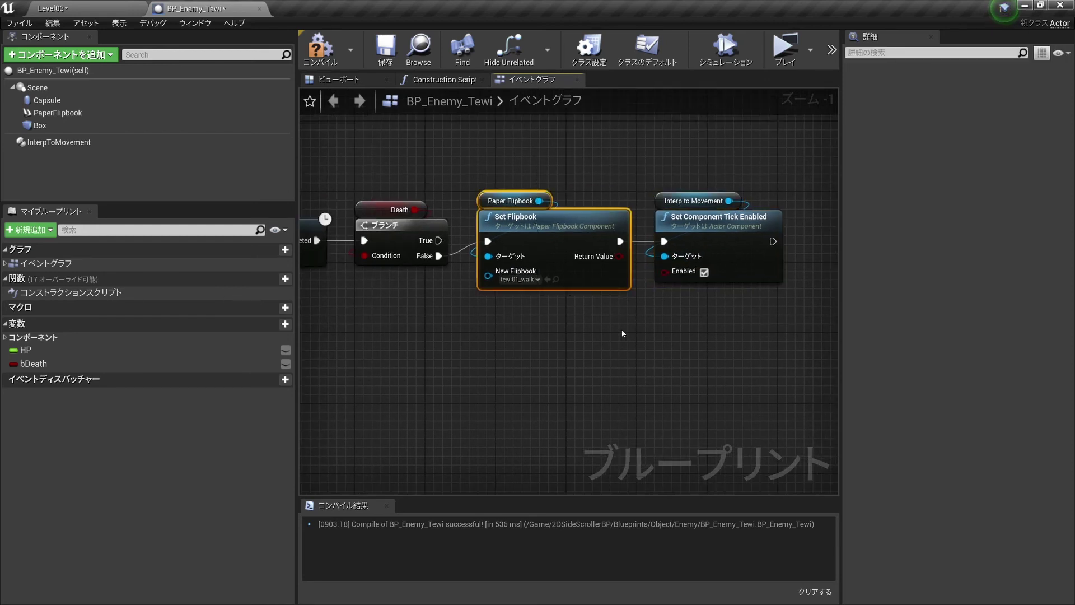
{"action": "scroll", "coordinate": [528, 283], "scroll_direction": "down", "scroll_amount": 2}
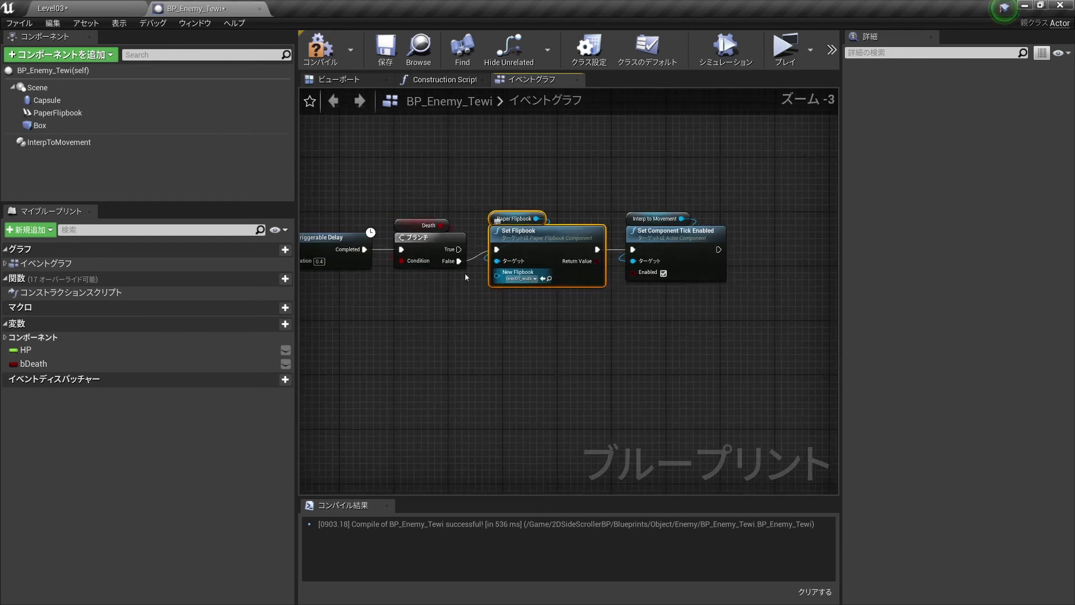
{"action": "right_click_drag", "start_coordinate": [465, 273], "coordinate": [723, 274]}
{"action": "scroll", "coordinate": [723, 273], "scroll_direction": "down", "scroll_amount": 2}
Pan along the AnyDamage chain past Set HP, Set Flipbook, SE_Hit sound and delay.
{"action": "scroll", "coordinate": [526, 267], "scroll_direction": "up", "scroll_amount": 4}
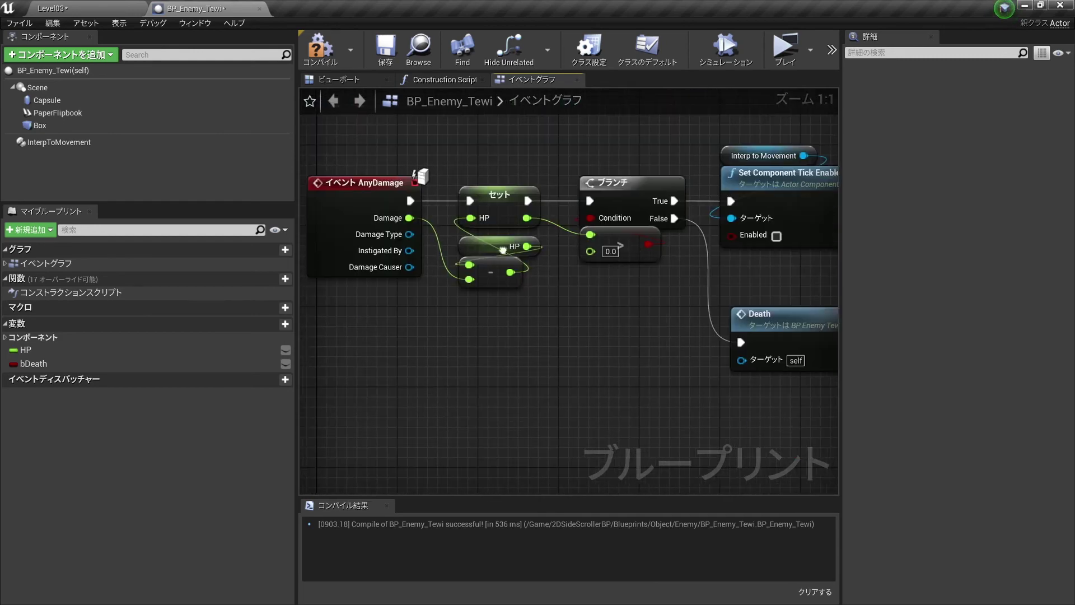
{"action": "scroll", "coordinate": [695, 315], "scroll_direction": "down", "scroll_amount": 3}
{"action": "left_click_drag", "start_coordinate": [694, 314], "coordinate": [838, 348]}
{"action": "mouse_move", "coordinate": [839, 349]}
{"action": "right_mouse_down"}
{"action": "mouse_move", "coordinate": [490, 290]}
{"action": "mouse_move", "coordinate": [432, 250]}
{"action": "right_mouse_up"}
{"action": "right_click_drag", "start_coordinate": [636, 300], "coordinate": [563, 262]}
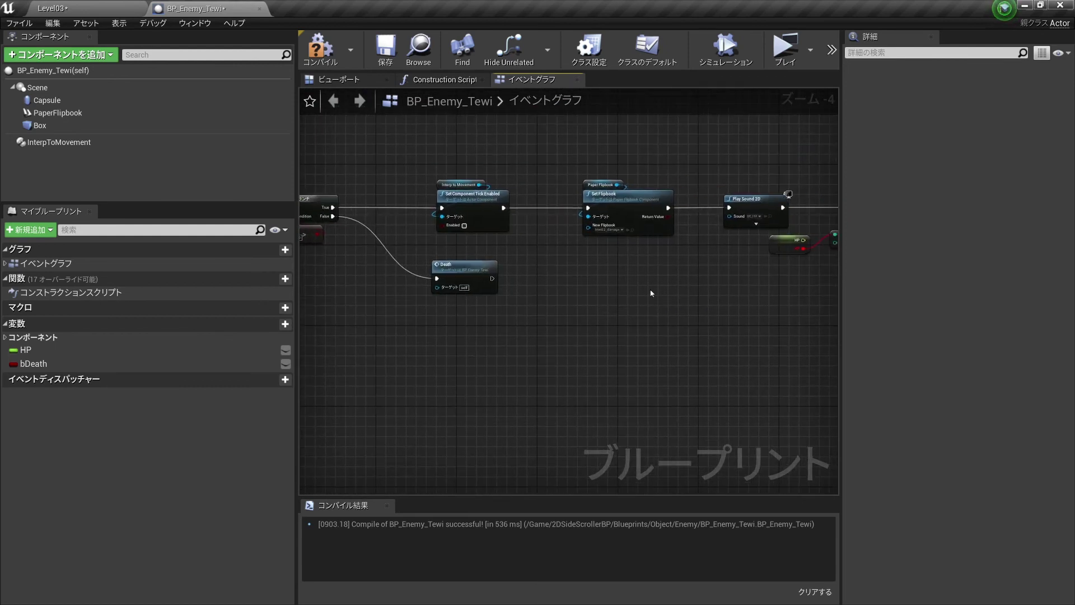
{"action": "scroll", "coordinate": [504, 241], "scroll_direction": "up", "scroll_amount": 2}
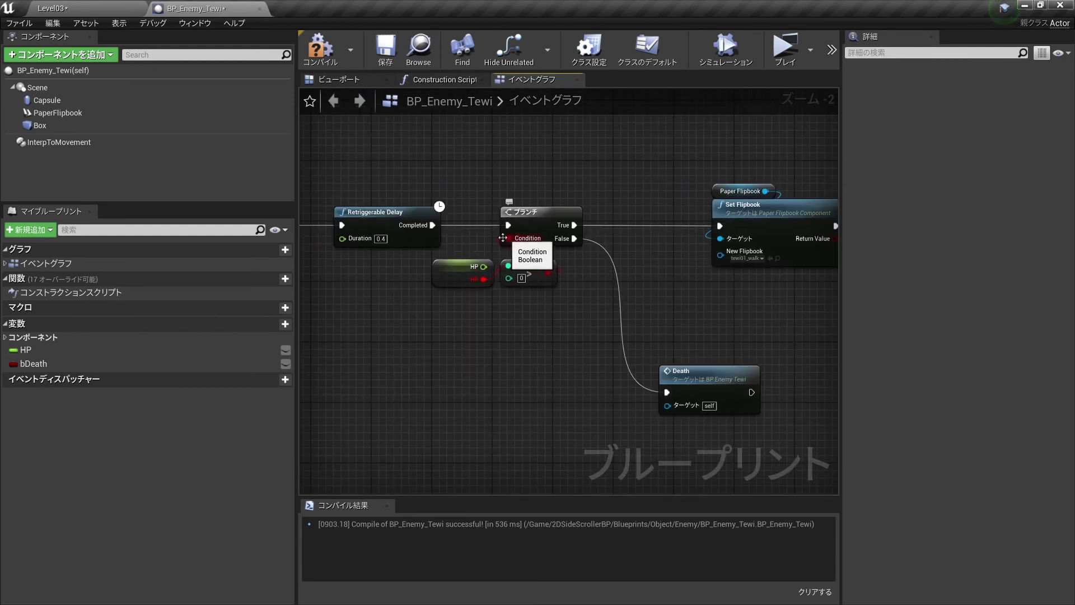
{"action": "right_click_drag", "start_coordinate": [343, 240], "coordinate": [466, 239]}
{"action": "right_click_drag", "start_coordinate": [624, 274], "coordinate": [509, 247]}
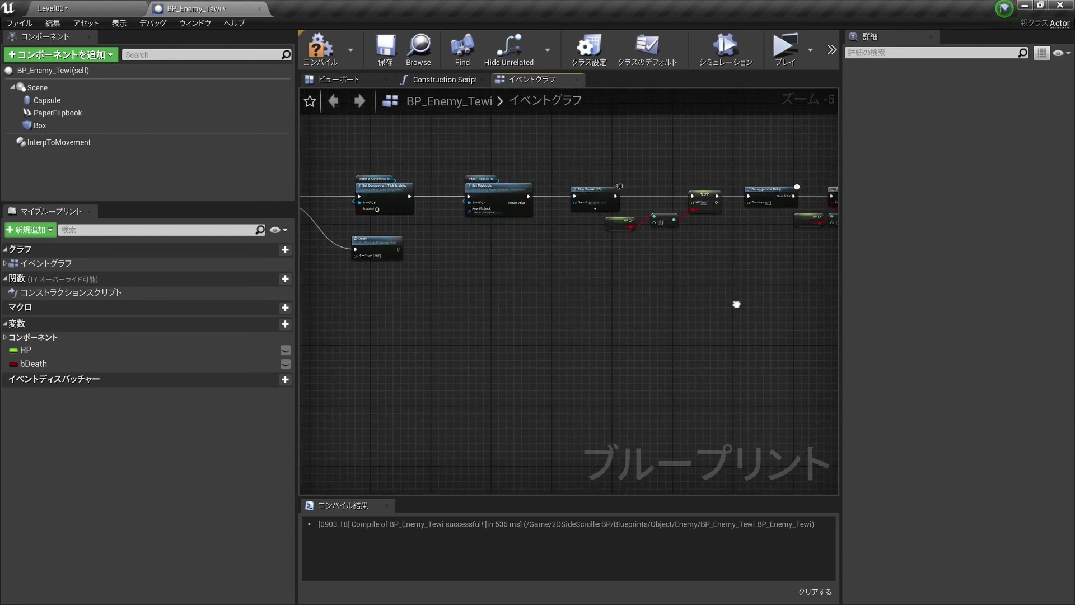
{"action": "right_click_drag", "start_coordinate": [721, 313], "coordinate": [746, 191]}
{"action": "right_click_drag", "start_coordinate": [778, 309], "coordinate": [554, 275]}
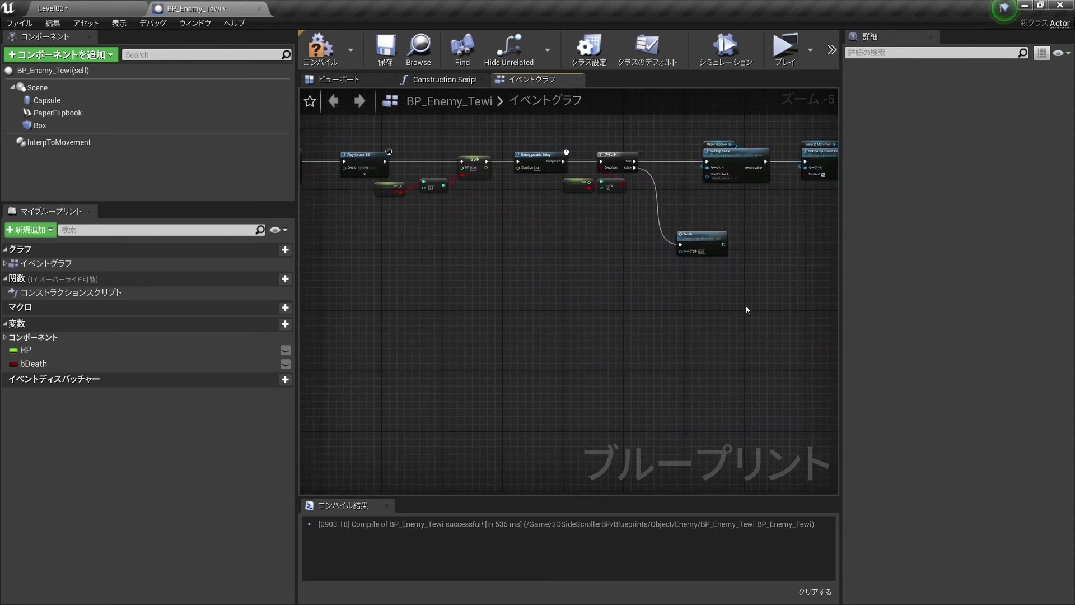
Collapse the left panels almost fully so the event graph fills the window.
{"action": "scroll", "coordinate": [553, 275], "scroll_direction": "up", "scroll_amount": 1}
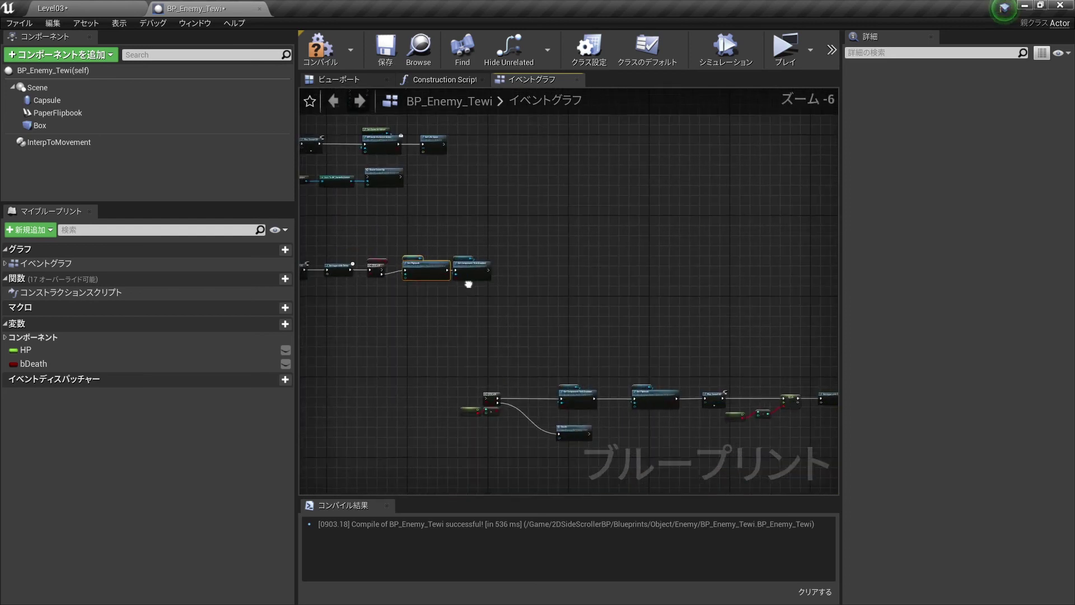
{"action": "scroll", "coordinate": [549, 274], "scroll_direction": "up", "scroll_amount": 2}
{"action": "scroll", "coordinate": [549, 274], "scroll_direction": "down", "scroll_amount": 2}
{"action": "mouse_move", "coordinate": [549, 275]}
{"action": "right_mouse_down"}
{"action": "mouse_move", "coordinate": [701, 290]}
{"action": "mouse_move", "coordinate": [669, 290]}
{"action": "right_mouse_up"}
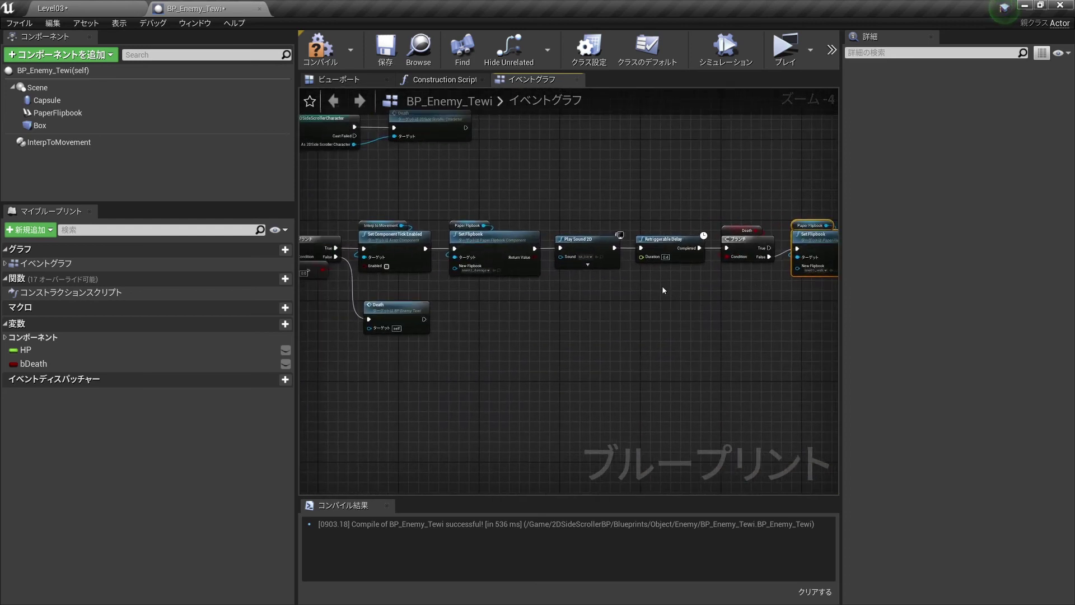
{"action": "scroll", "coordinate": [663, 291], "scroll_direction": "up", "scroll_amount": 2}
{"action": "left_click_drag", "start_coordinate": [296, 218], "coordinate": [35, 218]}
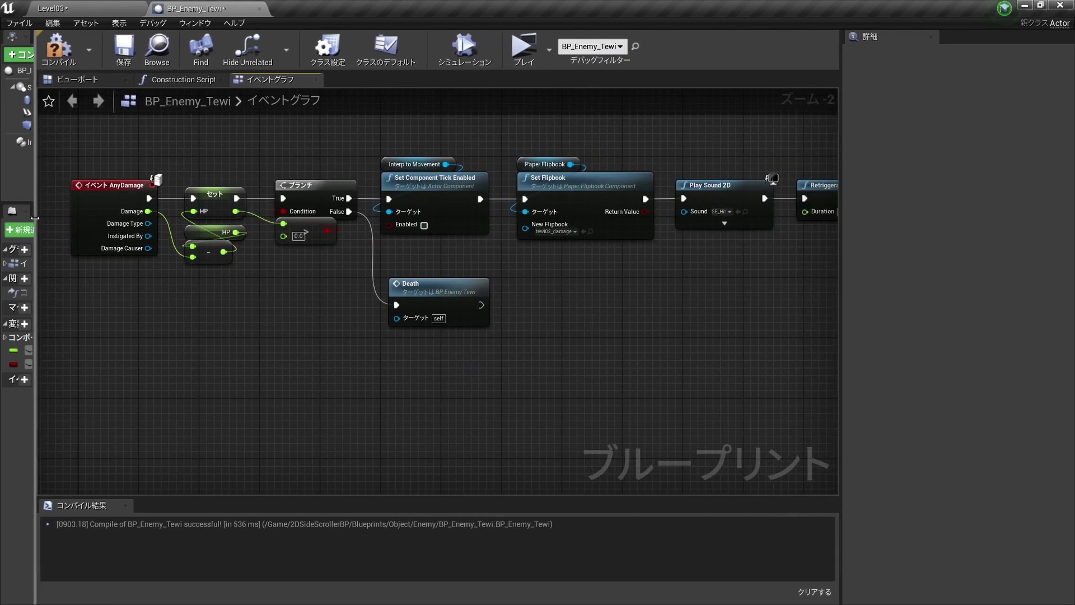
Collapse the Details area and pan the graph back to the AnyDamage event.
{"action": "left_click_drag", "start_coordinate": [842, 269], "coordinate": [1060, 269]}
{"action": "mouse_move", "coordinate": [931, 271]}
{"action": "right_mouse_down"}
{"action": "mouse_move", "coordinate": [961, 273]}
{"action": "mouse_move", "coordinate": [924, 255]}
{"action": "right_mouse_up"}
{"action": "right_click_drag", "start_coordinate": [776, 258], "coordinate": [579, 241]}
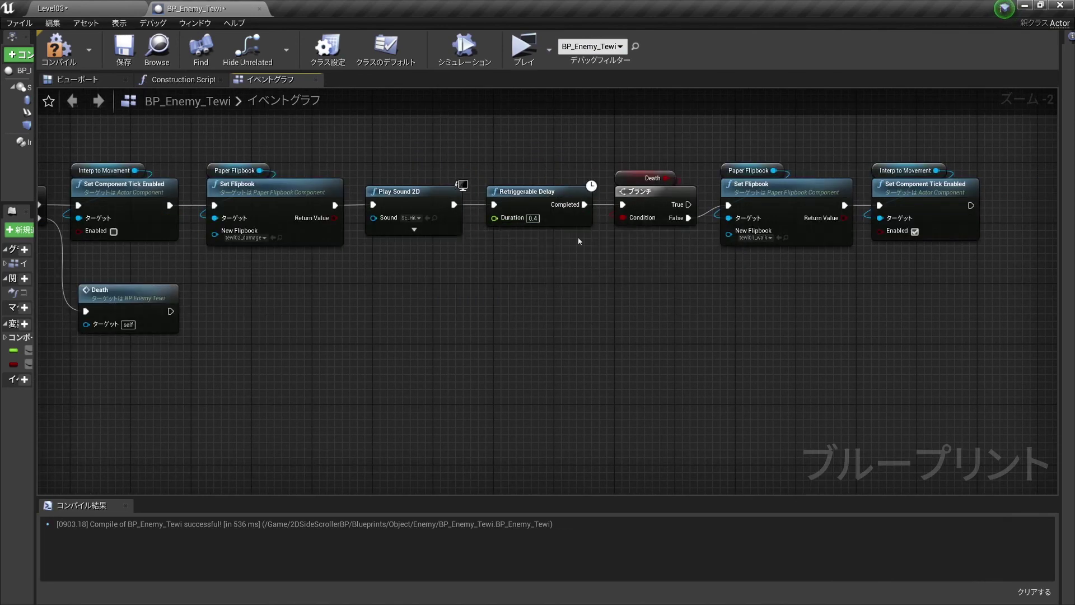
{"action": "right_click_drag", "start_coordinate": [615, 313], "coordinate": [773, 307]}
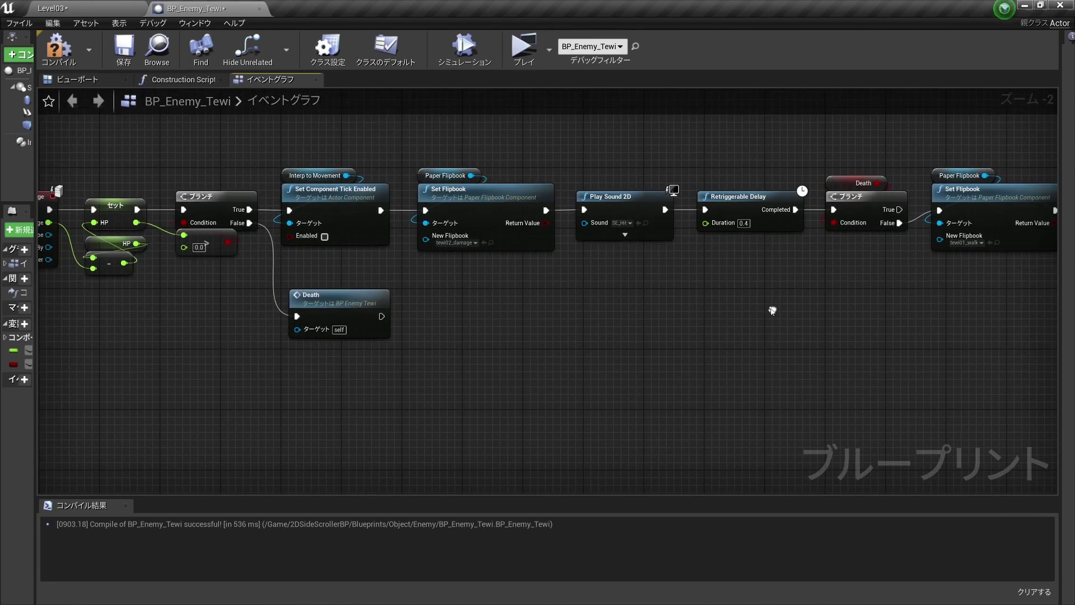
{"action": "right_click_drag", "start_coordinate": [450, 291], "coordinate": [622, 323]}
Restore the left panel width and show the Capsule's BlockAll collision settings.
{"action": "scroll", "coordinate": [621, 323], "scroll_direction": "down", "scroll_amount": 2}
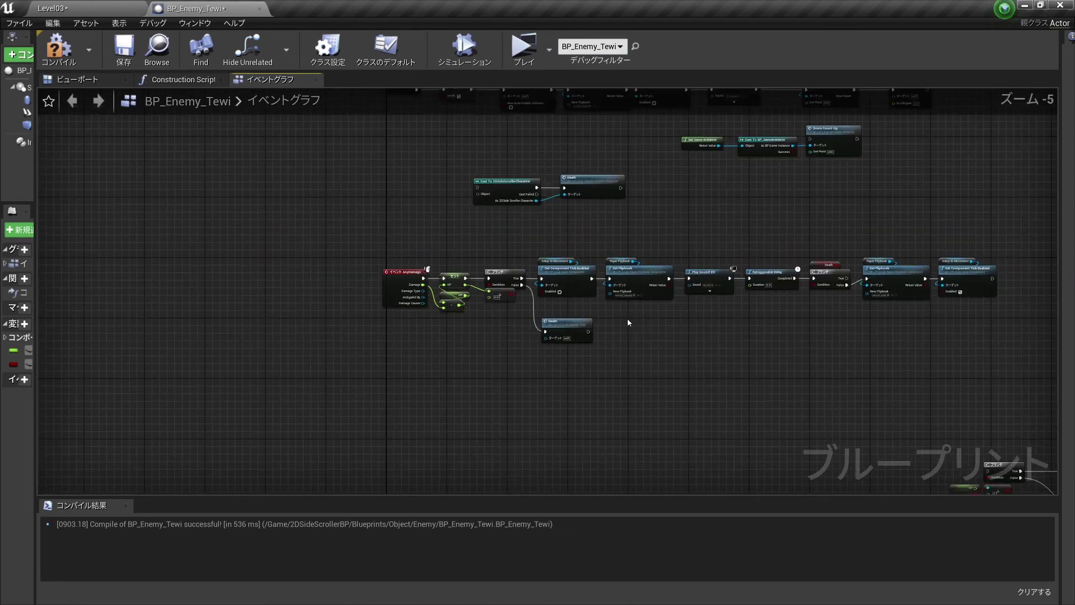
{"action": "scroll", "coordinate": [638, 299], "scroll_direction": "up", "scroll_amount": 1}
{"action": "left_click_drag", "start_coordinate": [36, 242], "coordinate": [200, 242]}
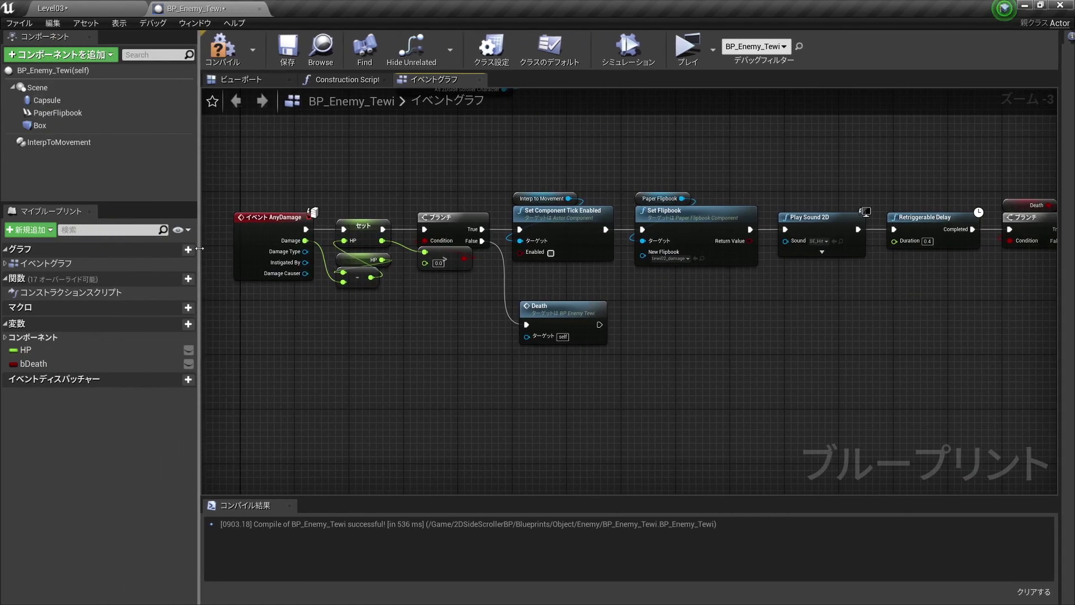
{"action": "left_click", "coordinate": [47, 100]}
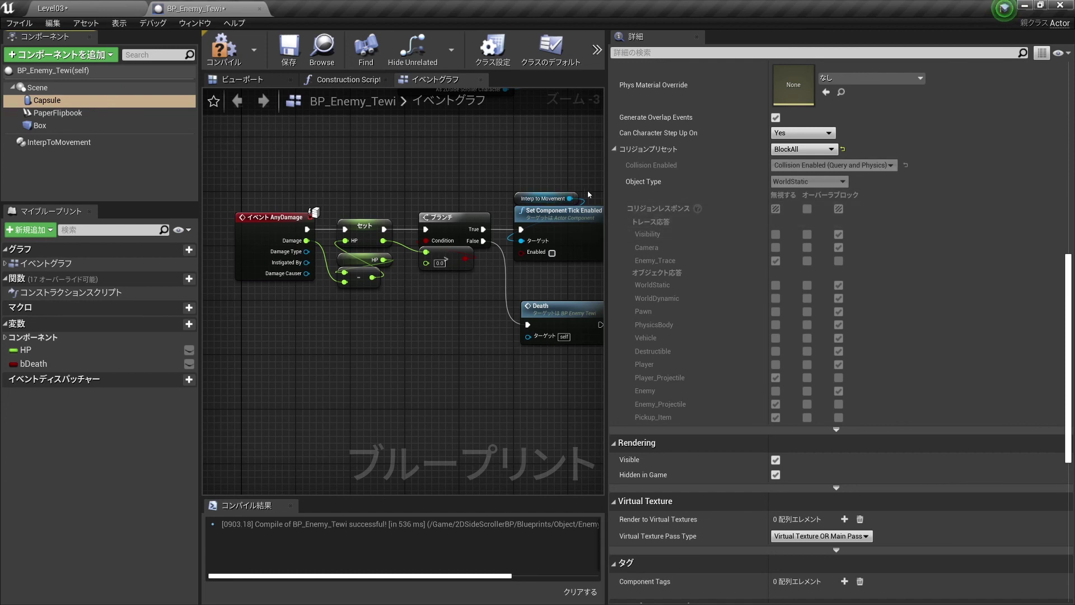
Widen the Details panel to show the Capsule's full collision response table.
{"action": "left_click_drag", "start_coordinate": [608, 199], "coordinate": [449, 199]}
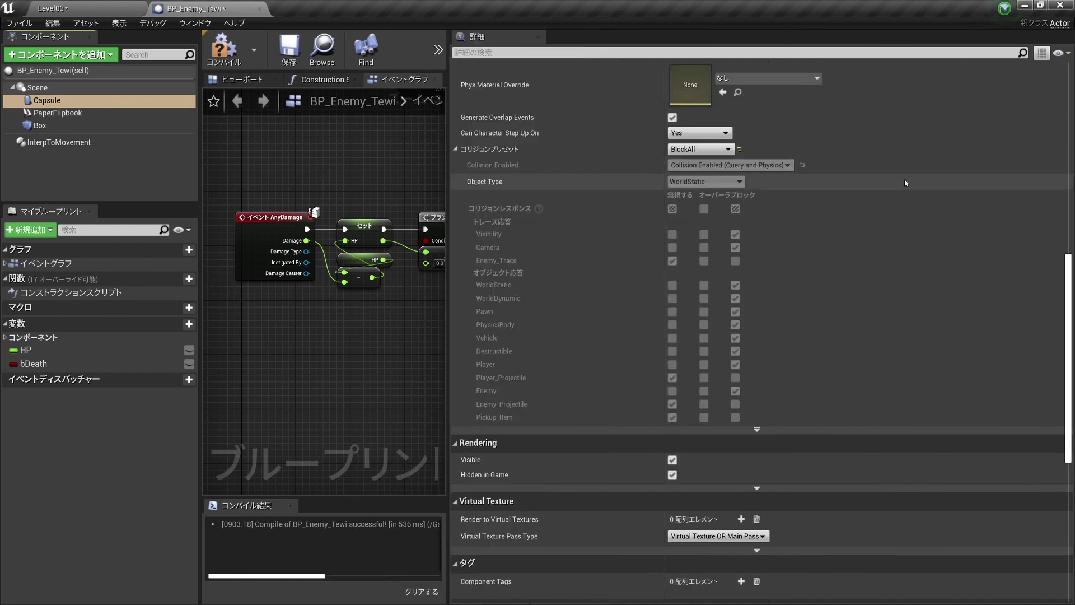